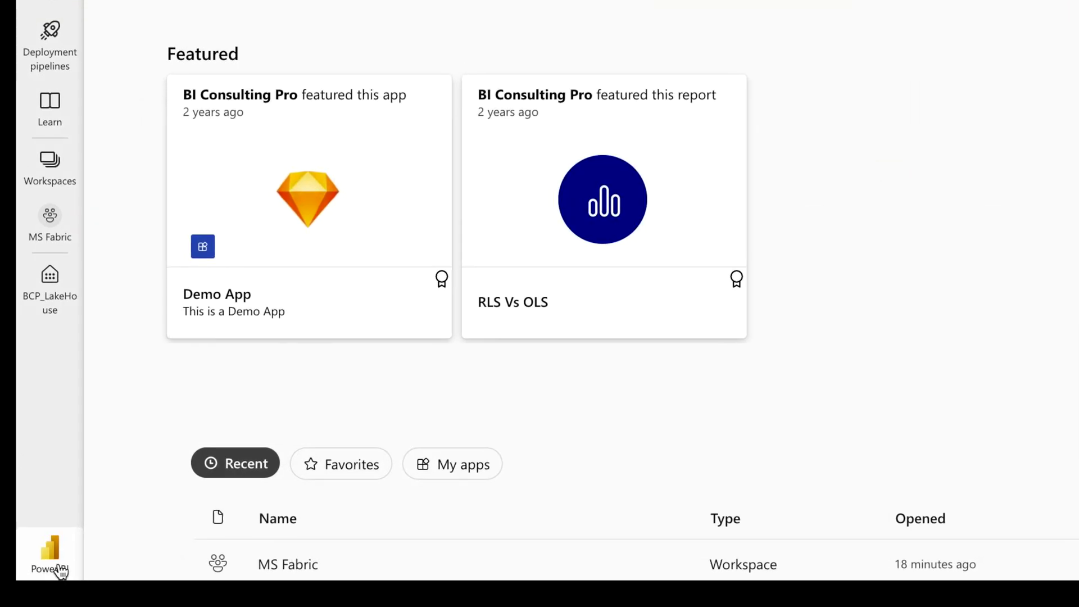
Switch from the Power BI experience to the Synapse Data Engineering experience.
click(50, 554)
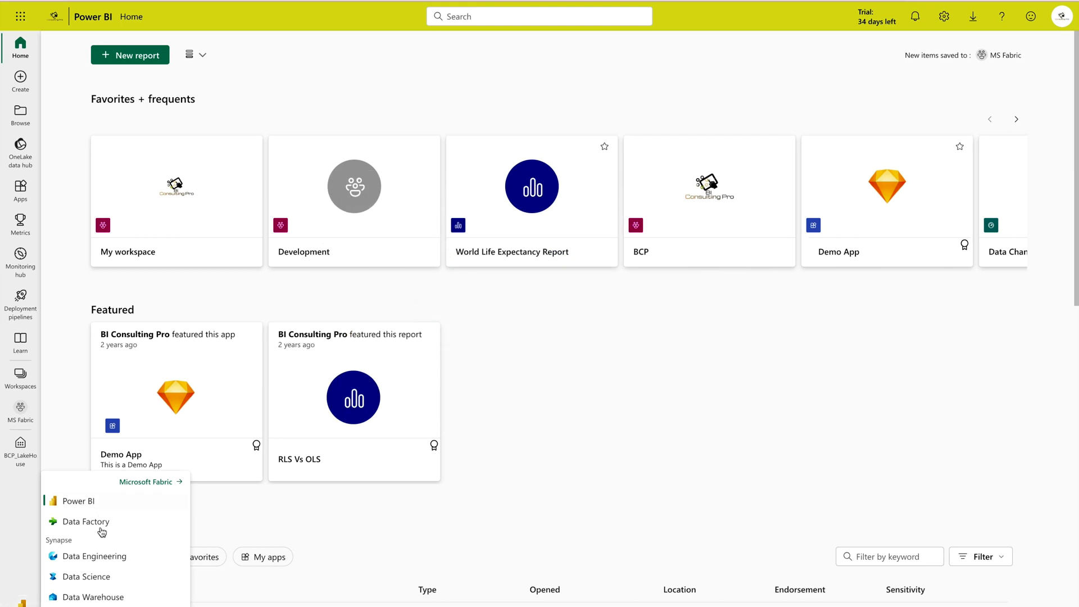
click(528, 505)
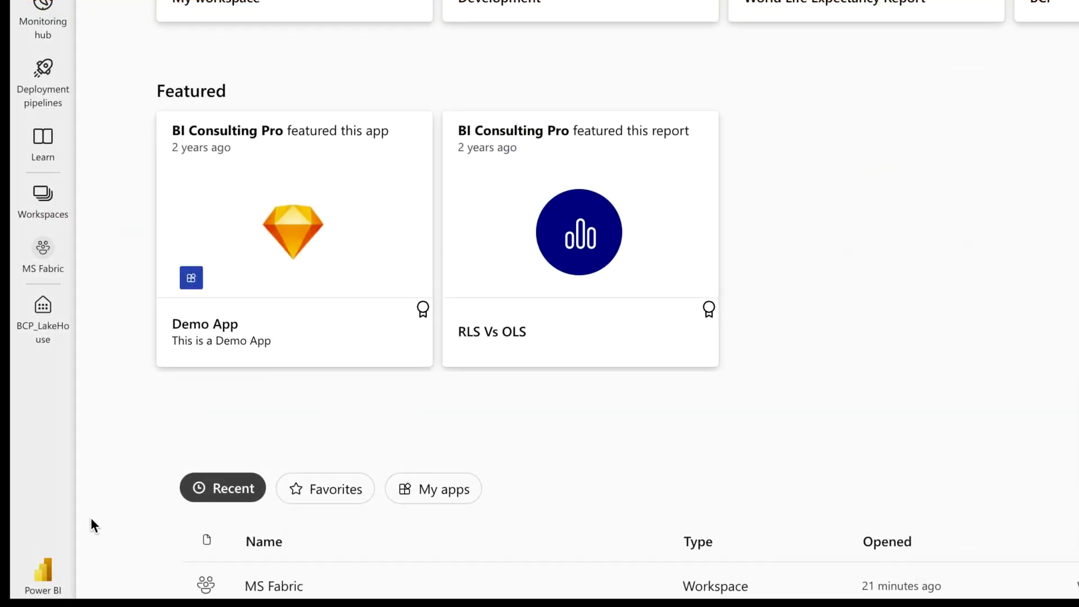
click(59, 588)
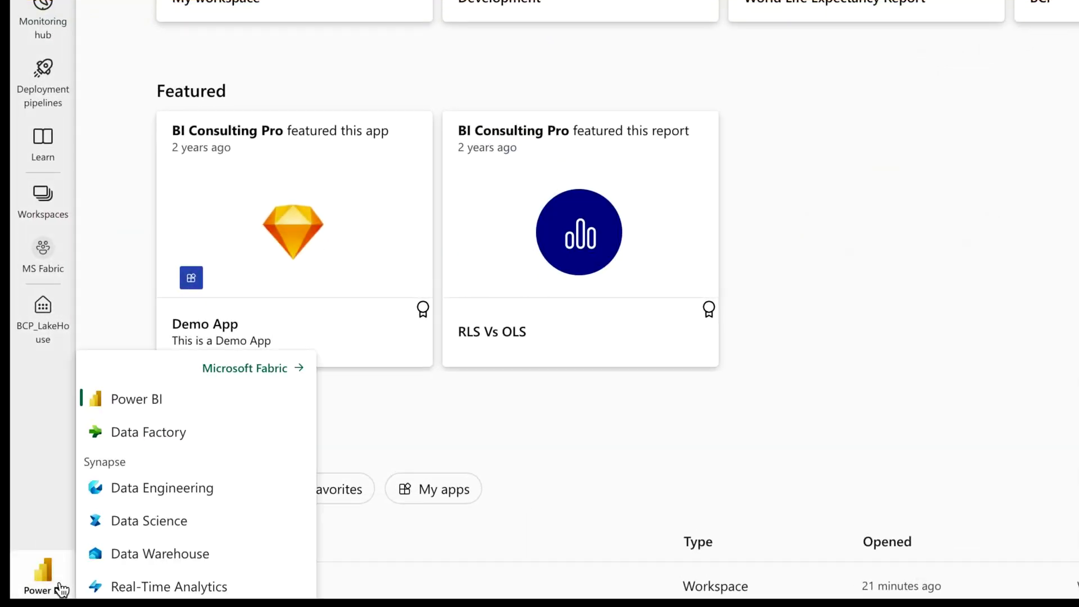
click(186, 487)
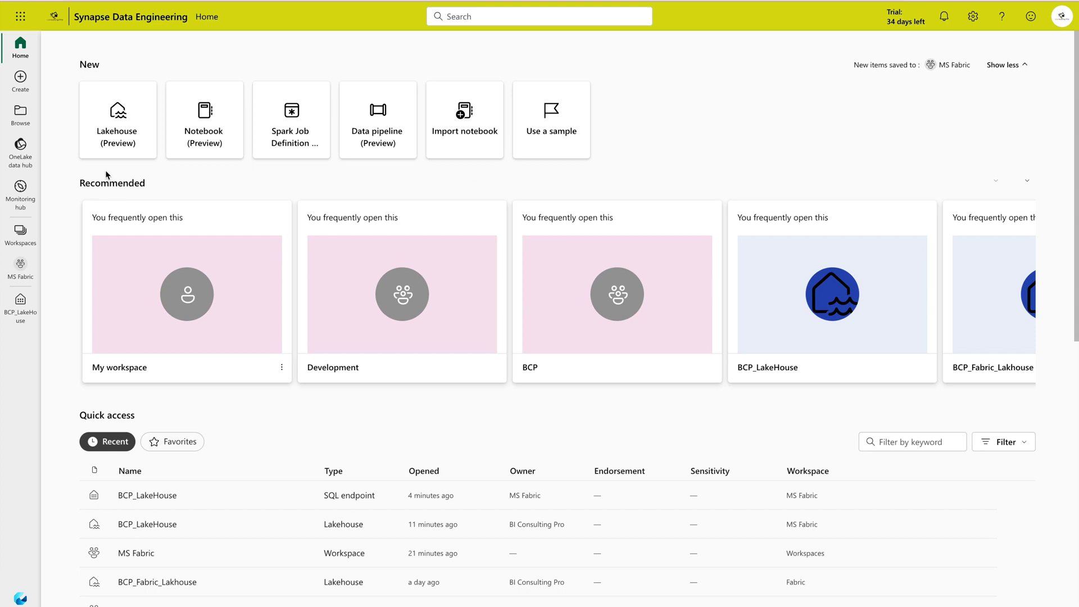
Create a new lakehouse named Sales_Lakehouse and dismiss the completion notification.
click(121, 122)
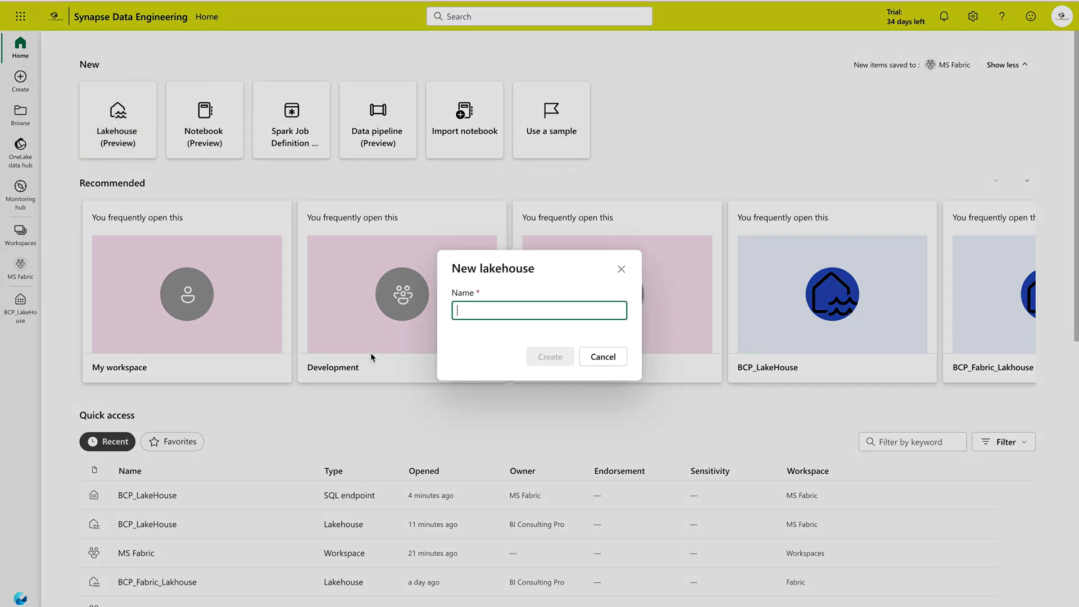
text(Sales_Lakehouse)
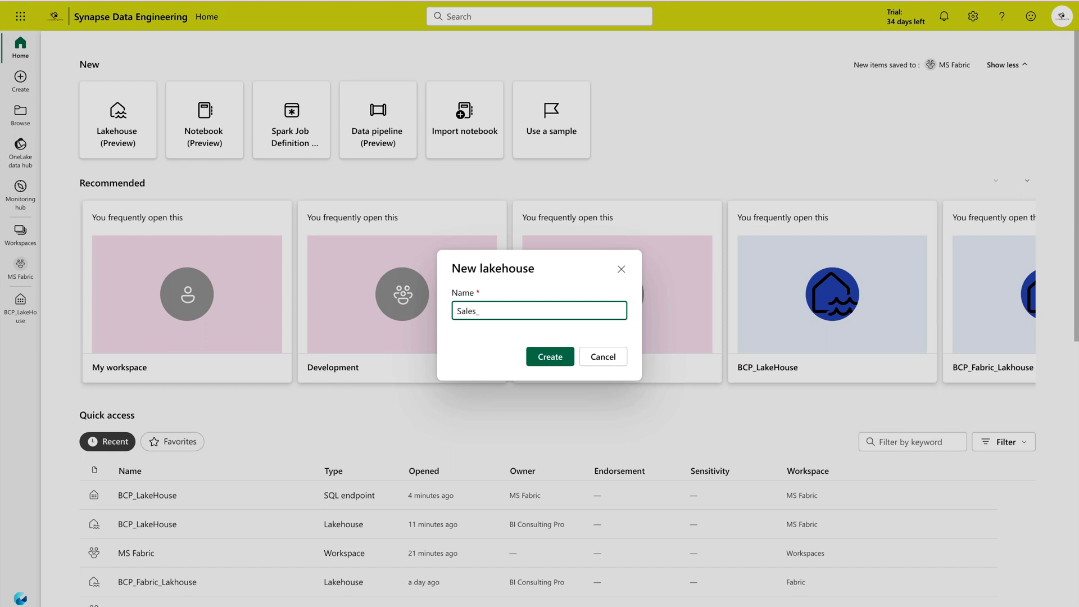
click(545, 359)
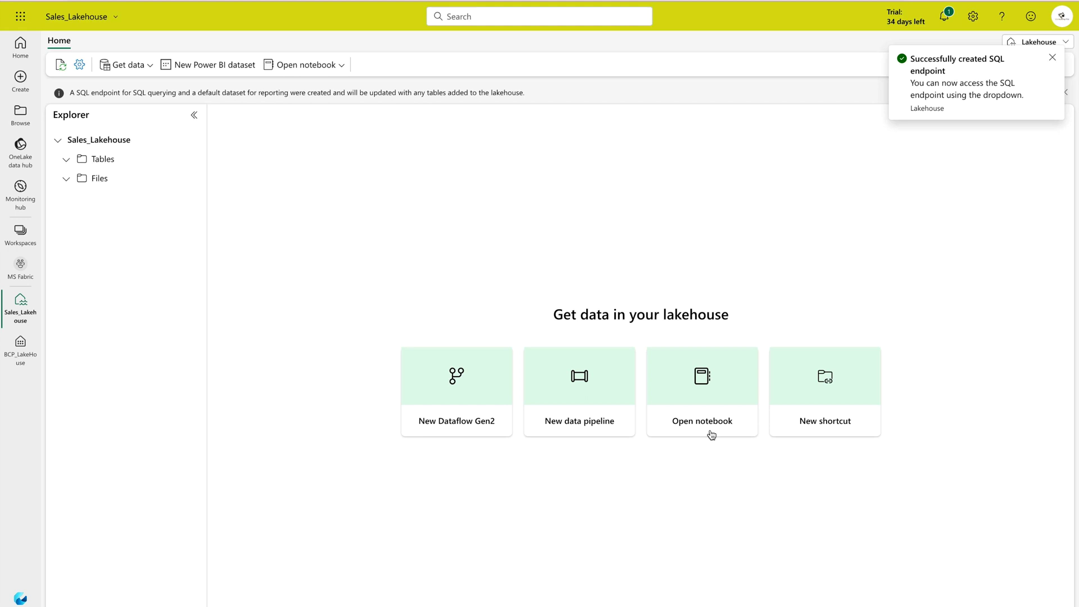
click(1053, 57)
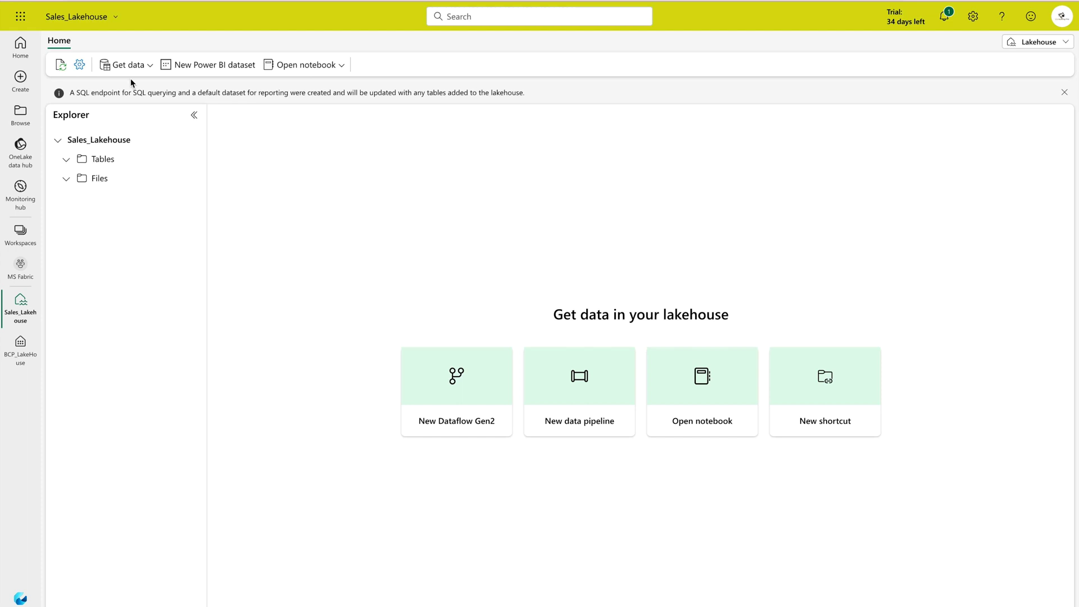
Review the Sales_Lakehouse item details, including its About, Endorsement and SQL endpoint settings.
click(116, 20)
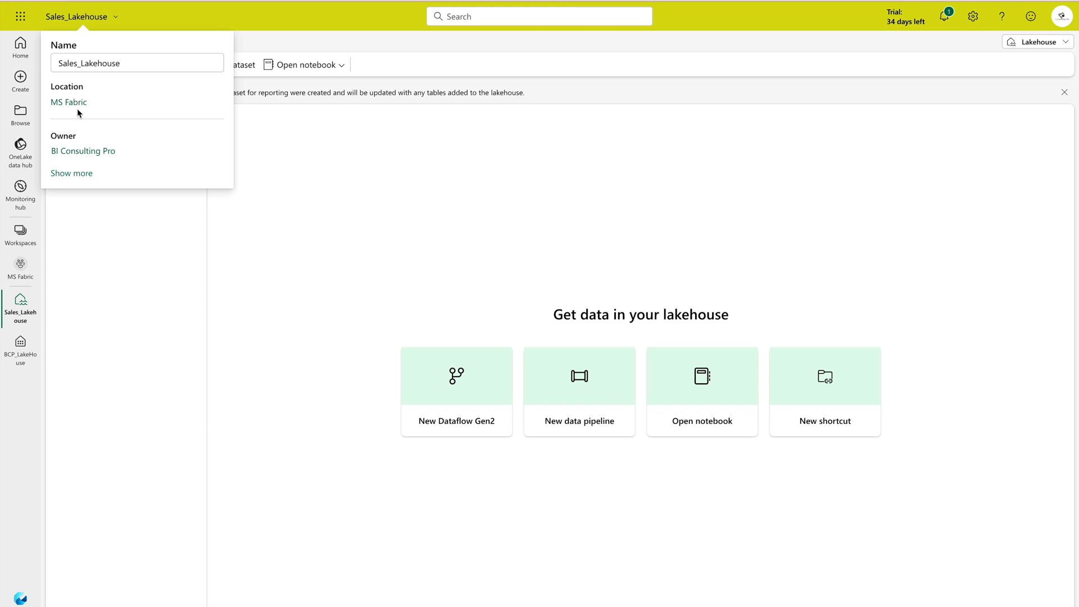
click(72, 174)
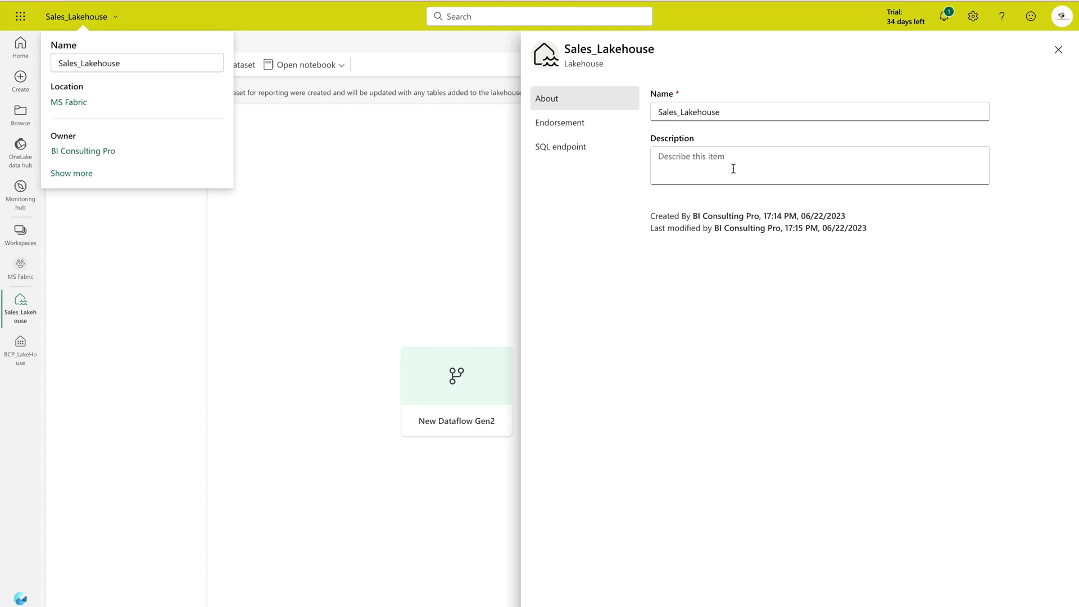
click(583, 123)
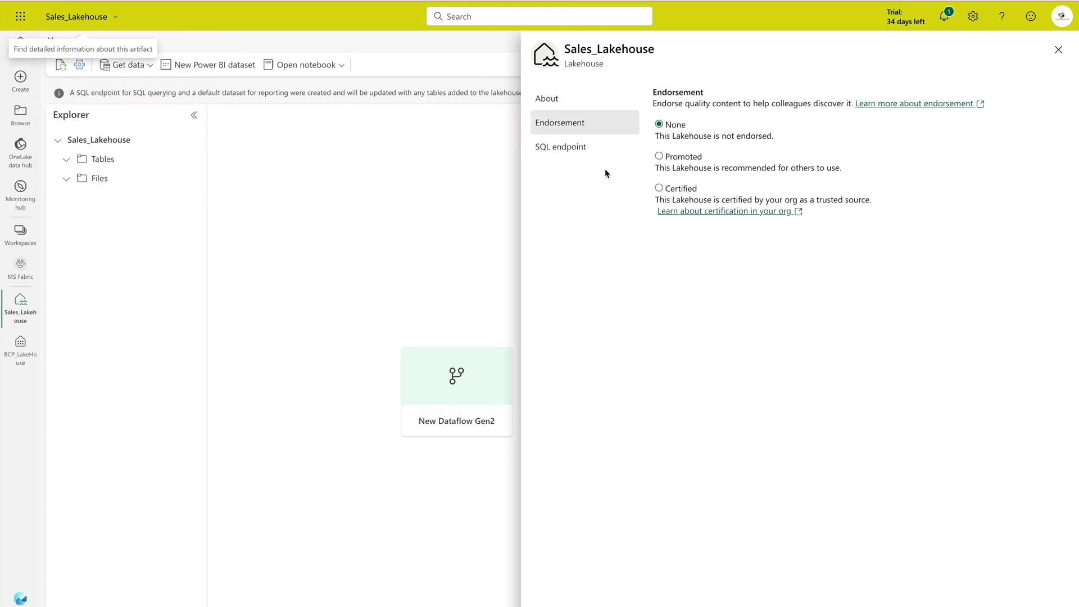
click(576, 148)
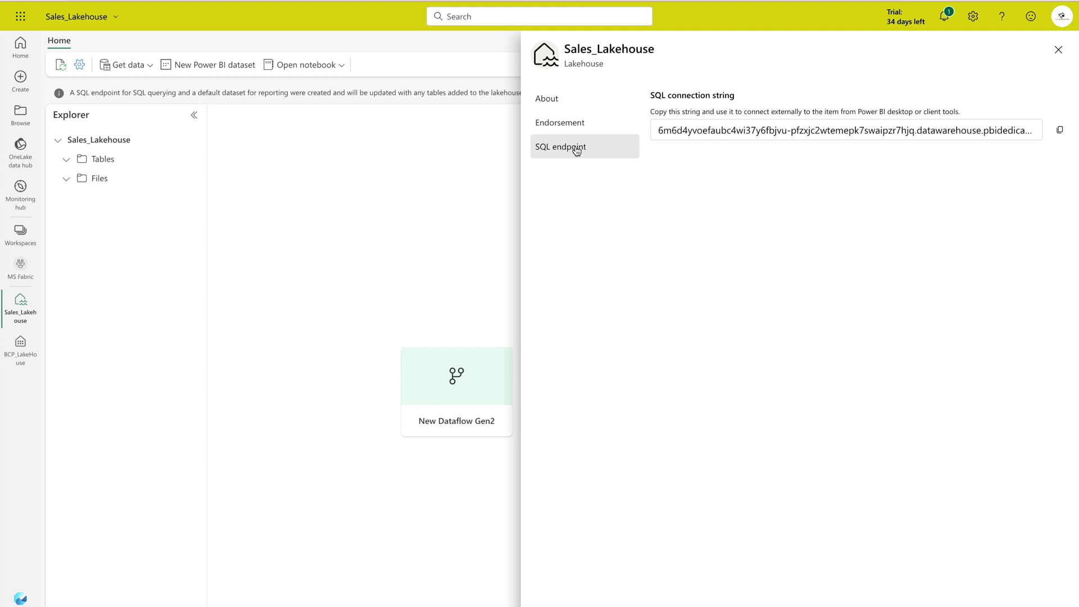
click(1058, 50)
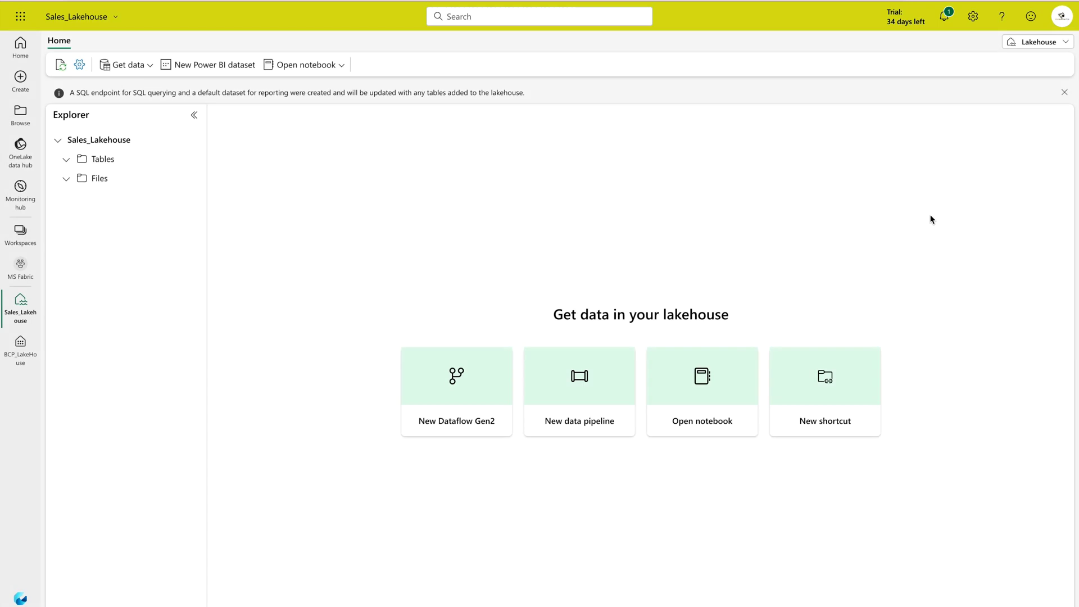
Examine the lakehouse's view modes, settings, data import choices and notebook options without changing anything.
click(1064, 45)
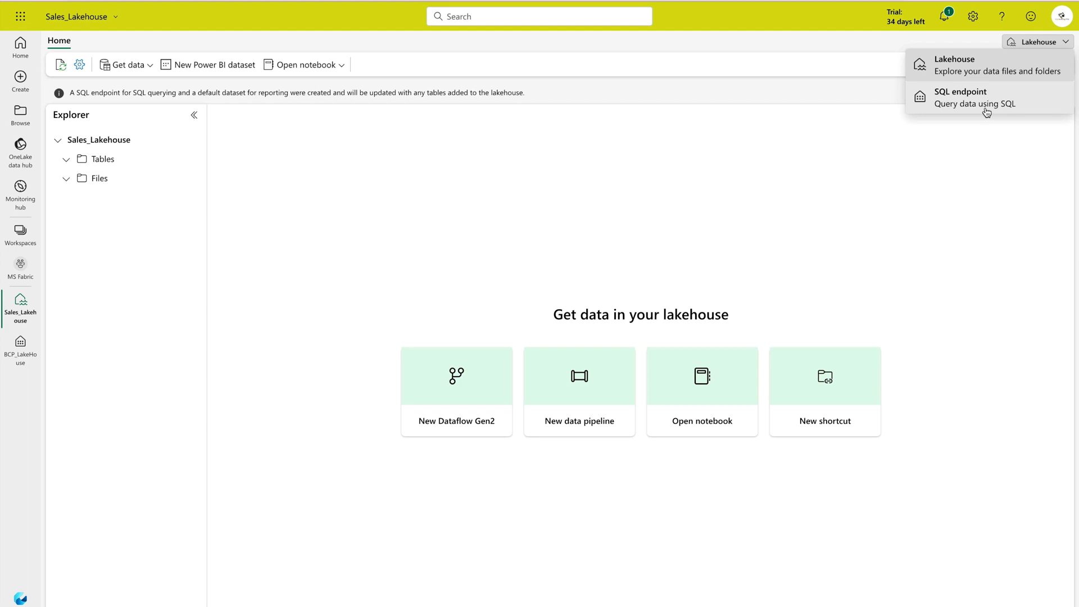
click(740, 159)
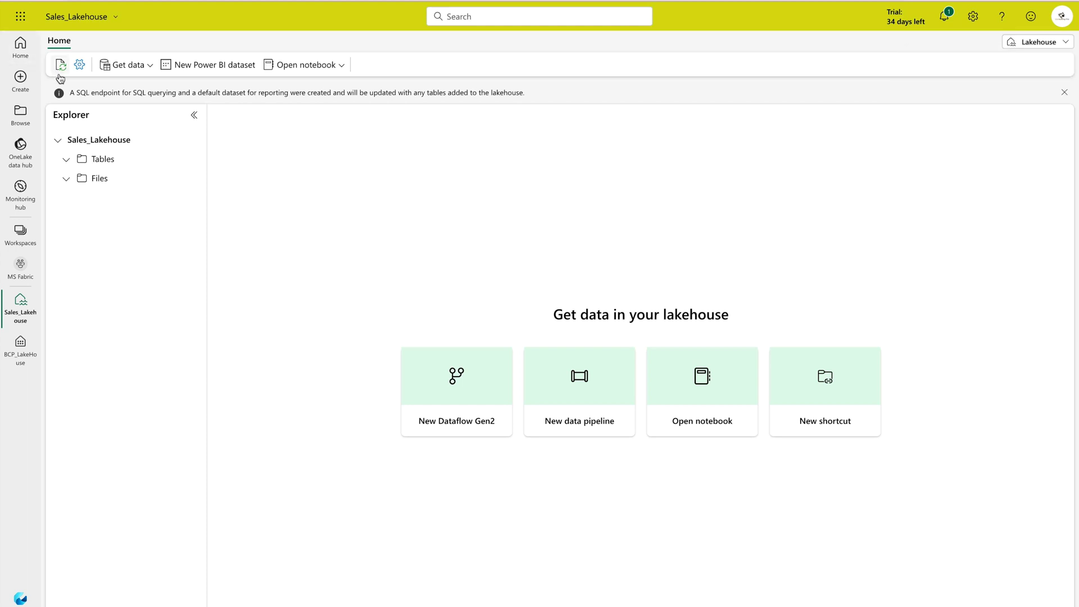
click(79, 65)
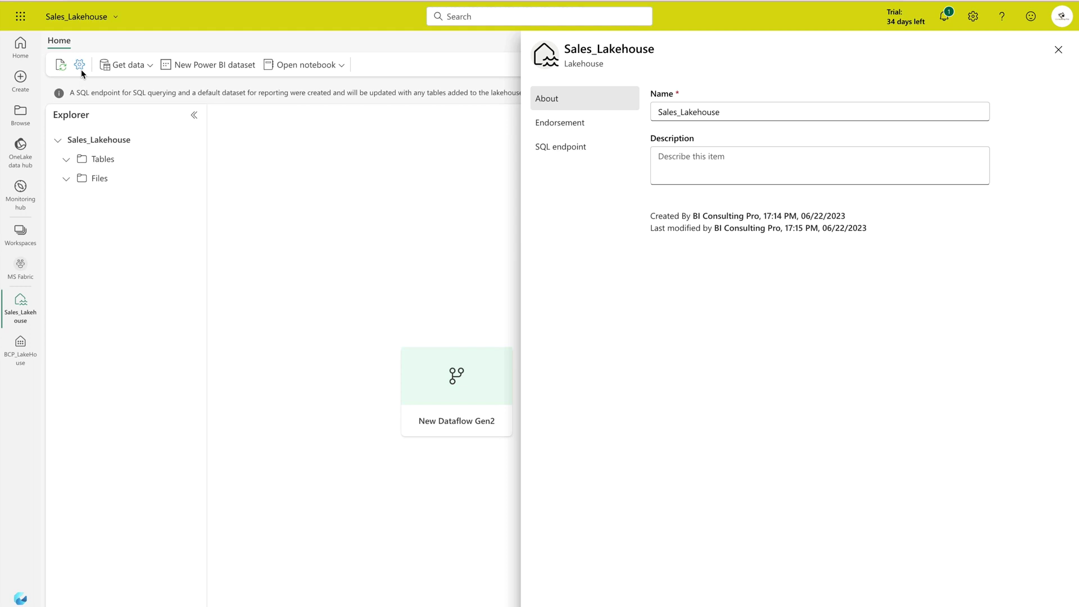
click(332, 240)
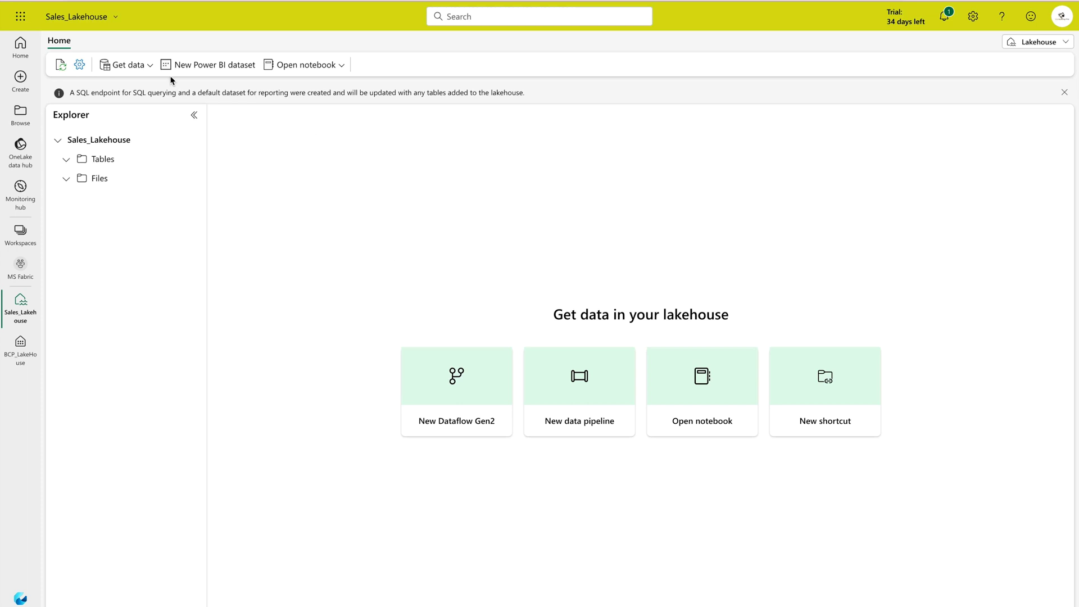
click(137, 66)
click(341, 172)
click(343, 70)
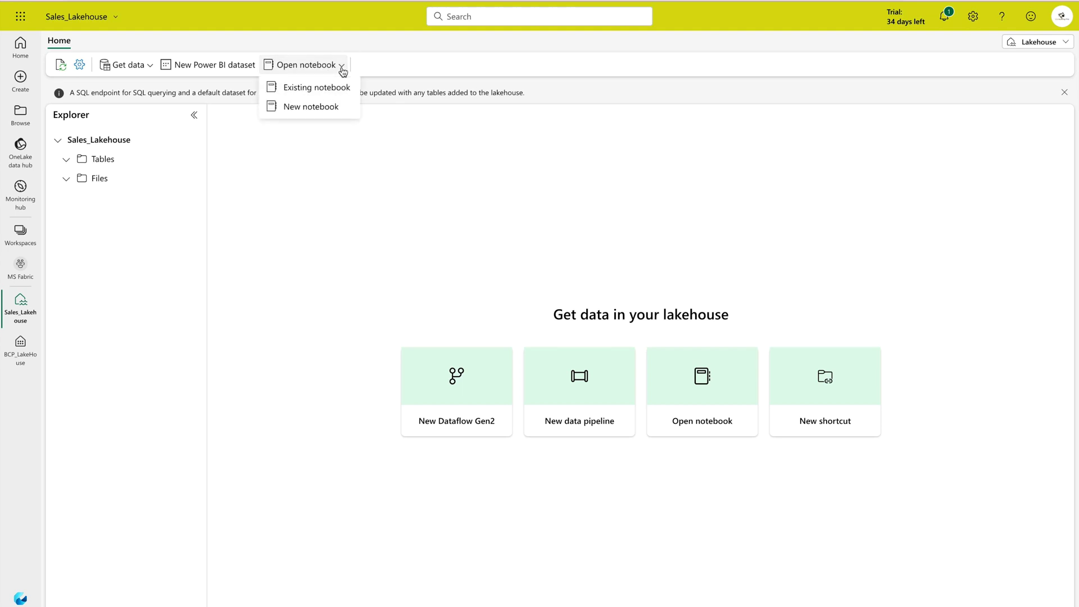
click(351, 155)
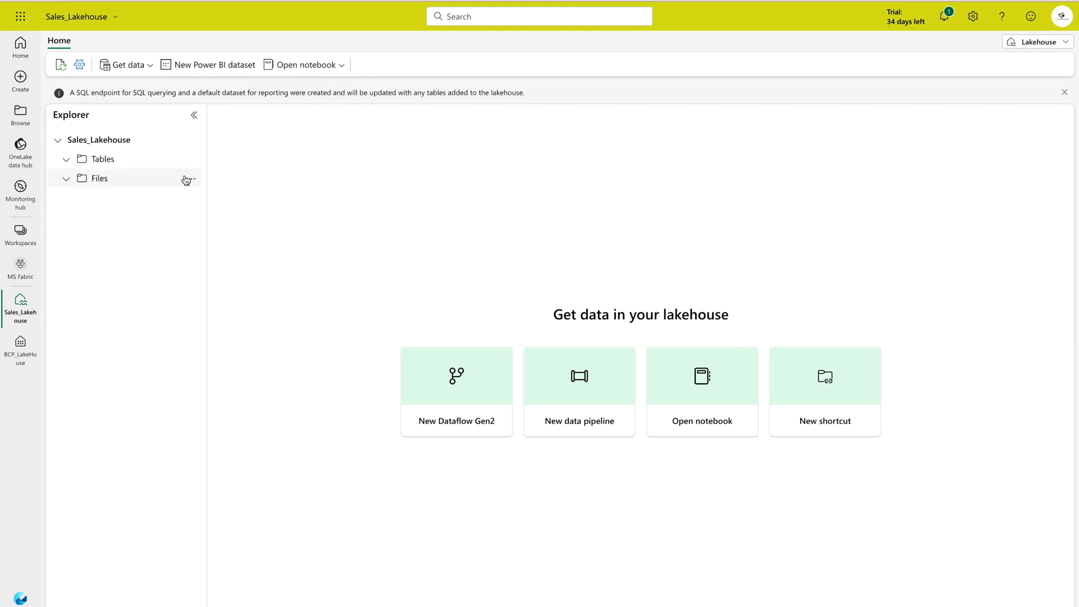
Create a subfolder named Data under the lakehouse's Files folder.
click(190, 179)
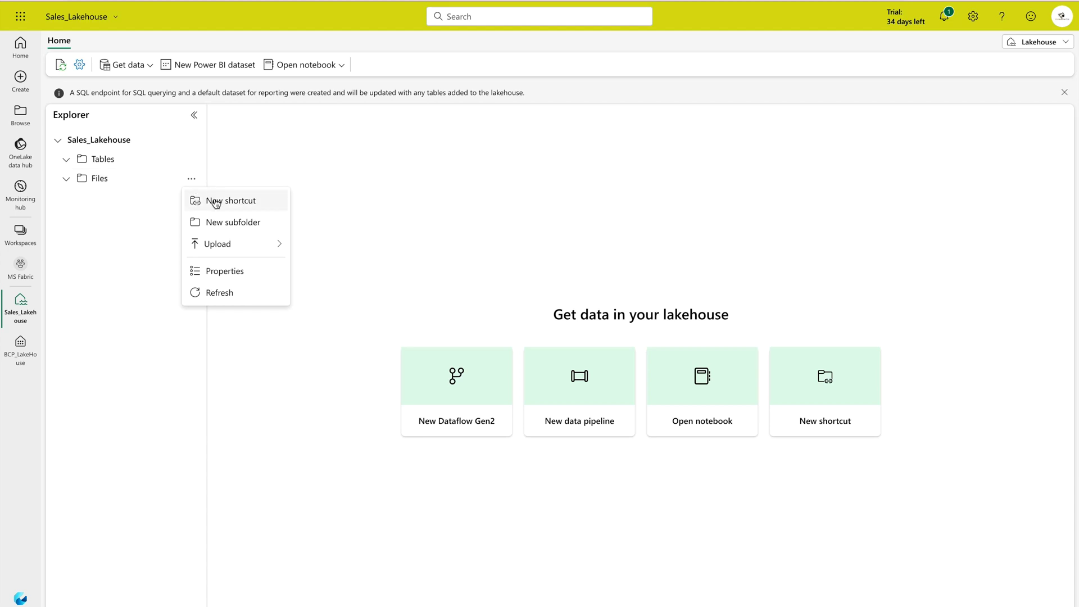
mouse_move(230, 238)
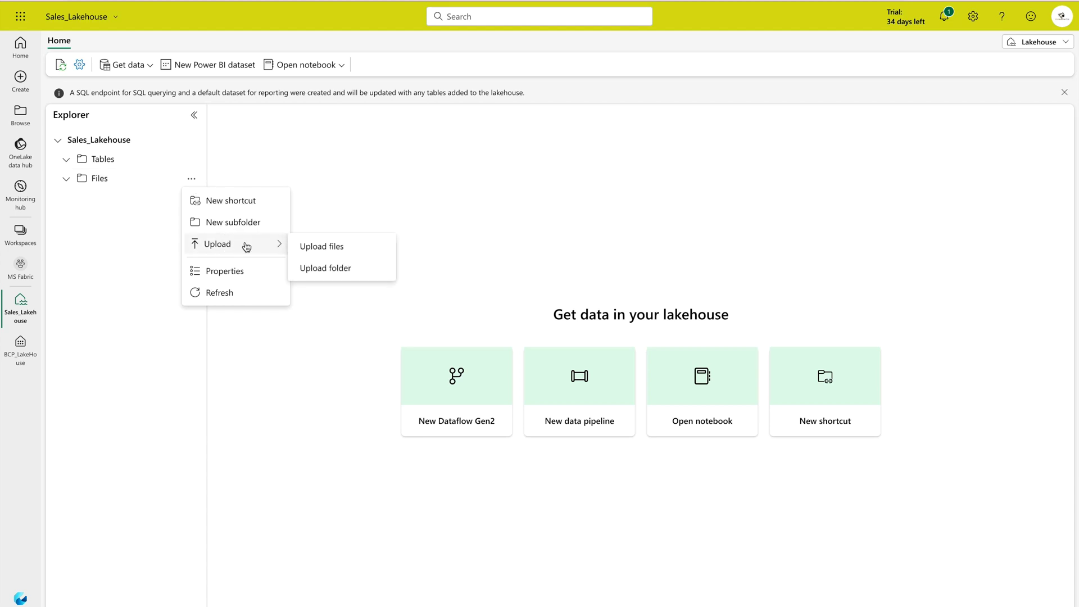
click(256, 225)
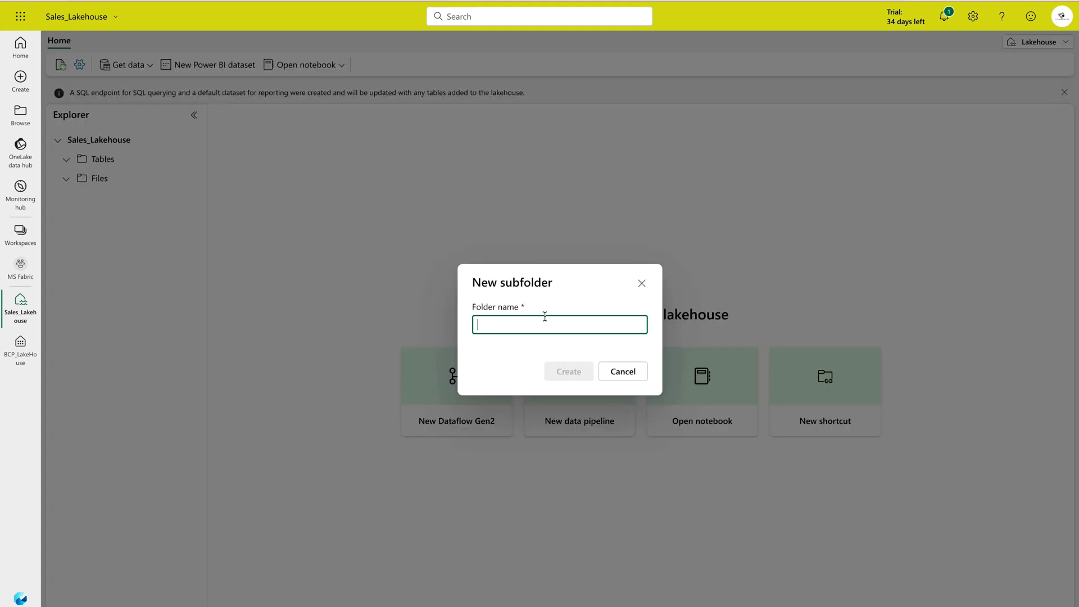
text(Data)
click(568, 372)
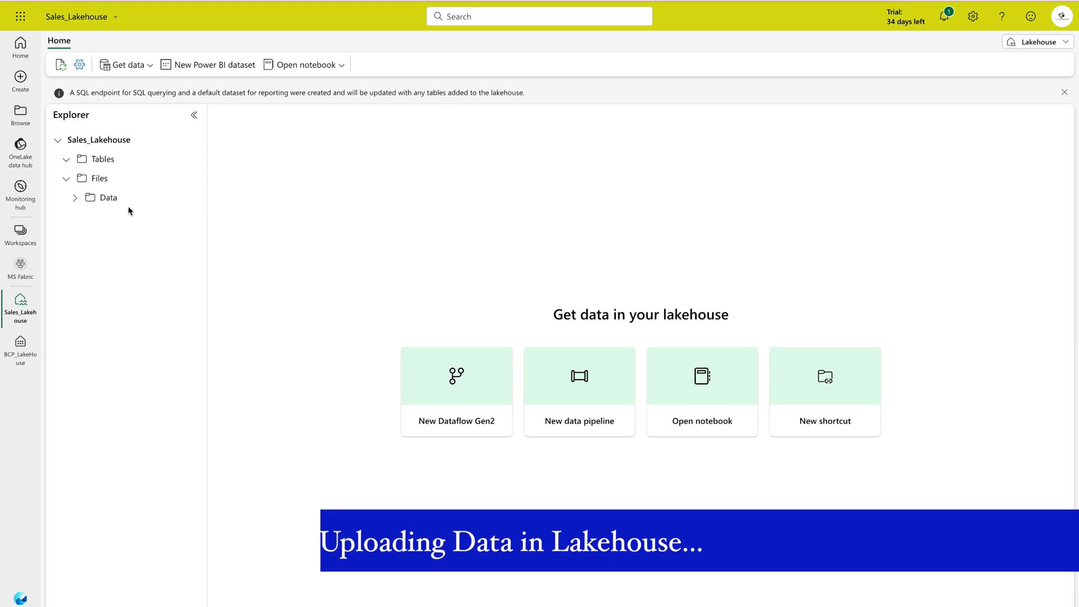
Upload Sales.csv from the local Data Files folder into the Data subfolder, with overwriting of existing files enabled.
click(191, 199)
mouse_move(211, 269)
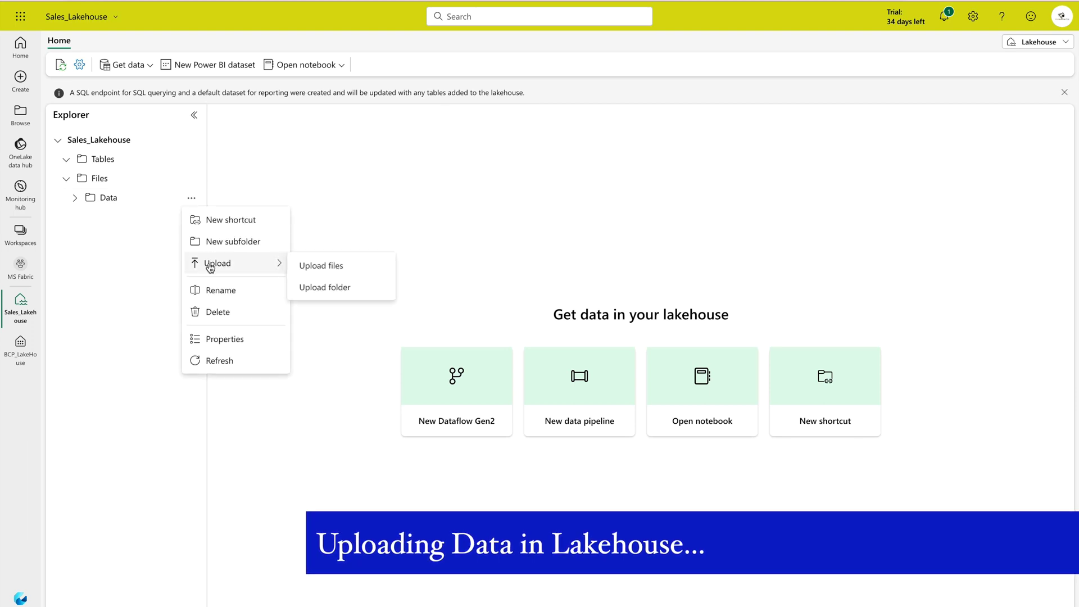
click(322, 273)
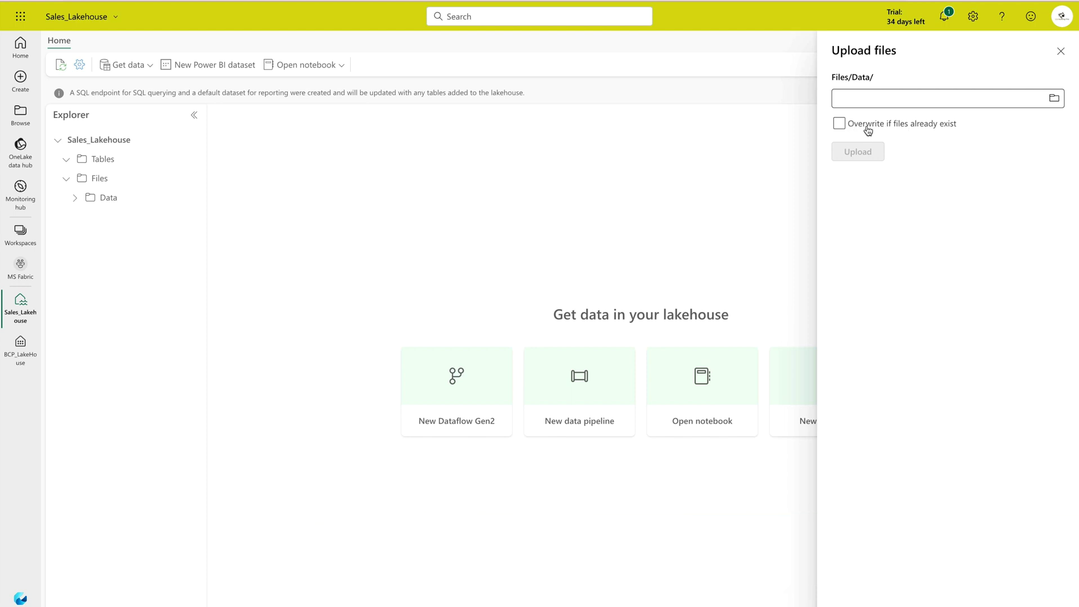
click(844, 128)
click(1054, 98)
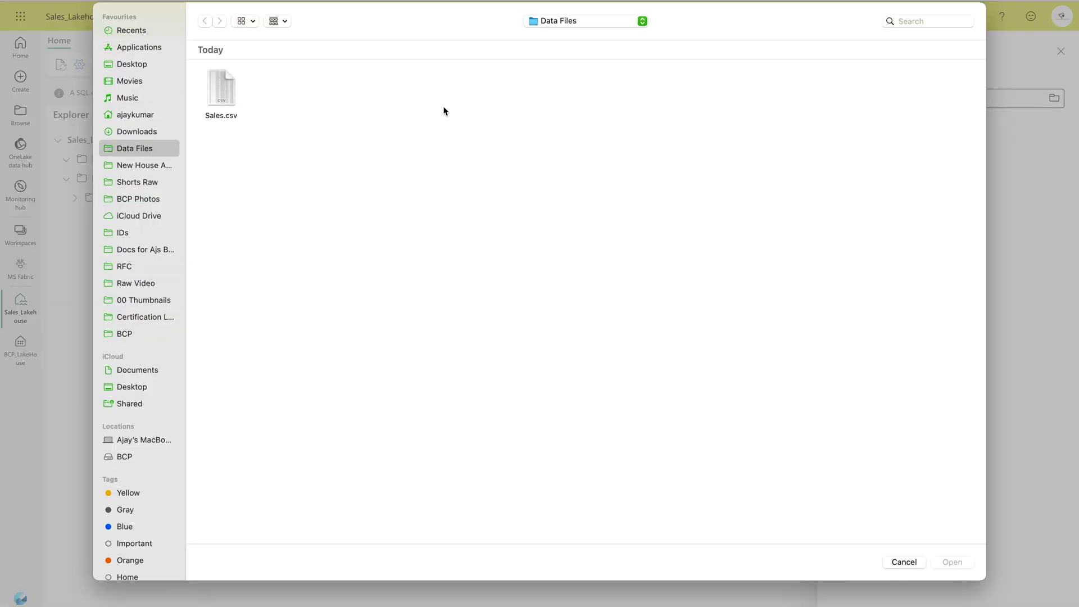
click(222, 90)
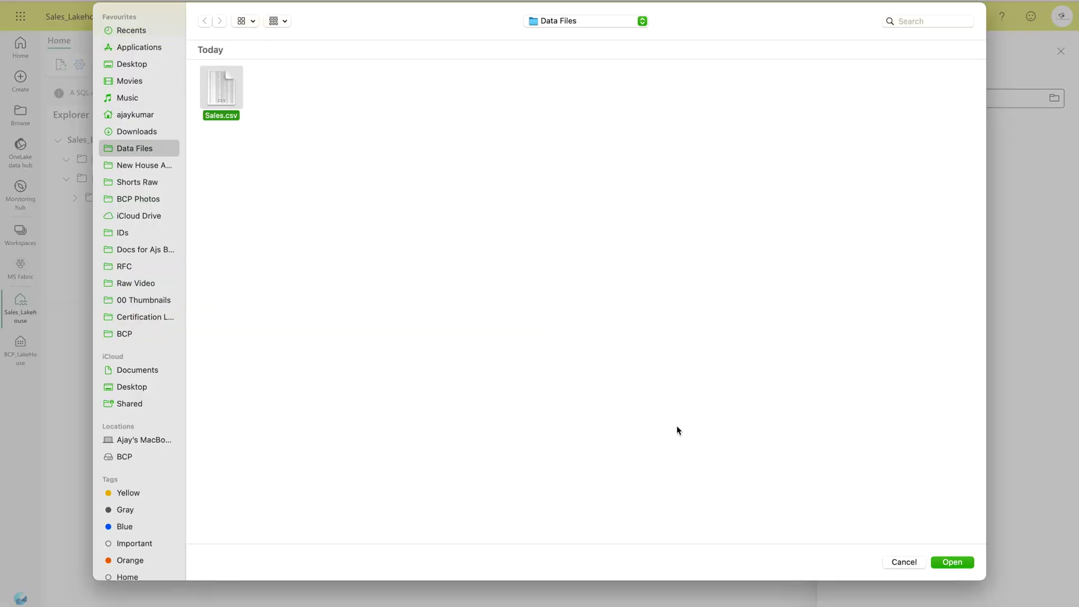
click(947, 561)
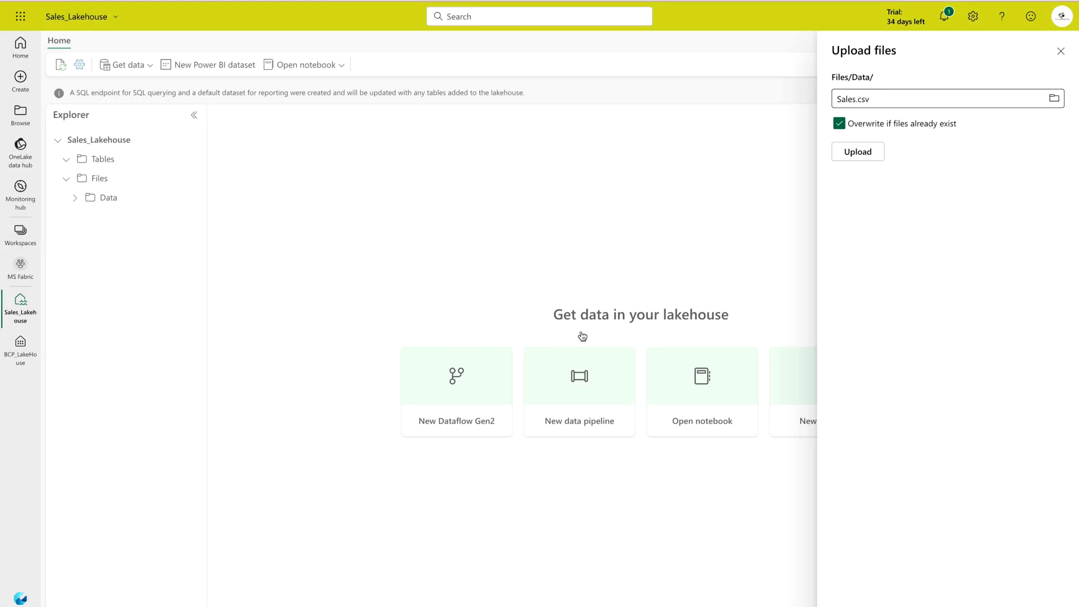
click(873, 157)
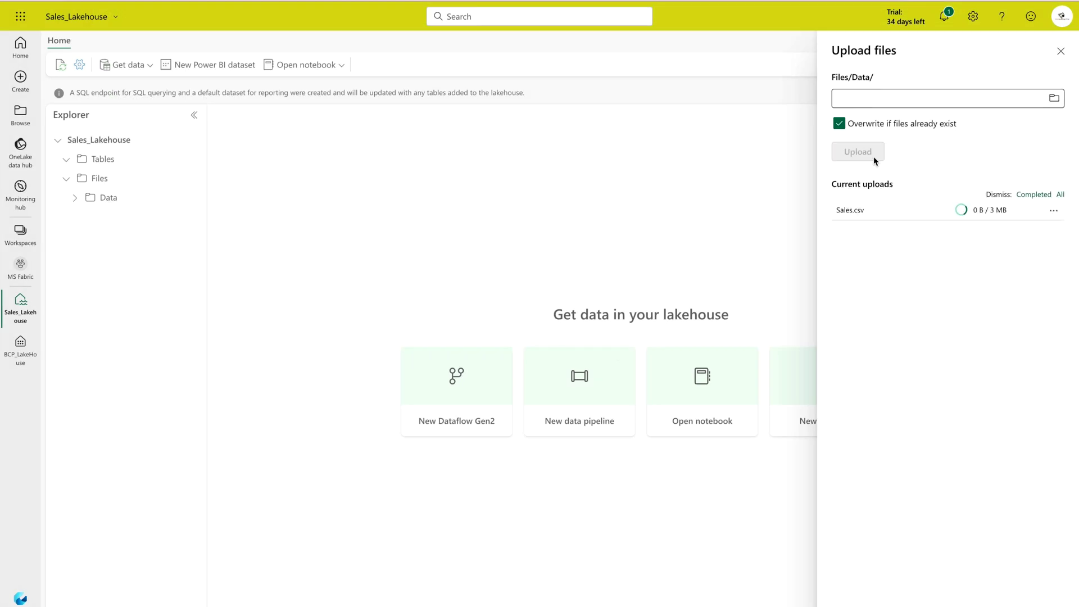
click(710, 182)
Open the Data subfolder, preview the contents of Sales.csv and return to the folder's file list.
click(99, 196)
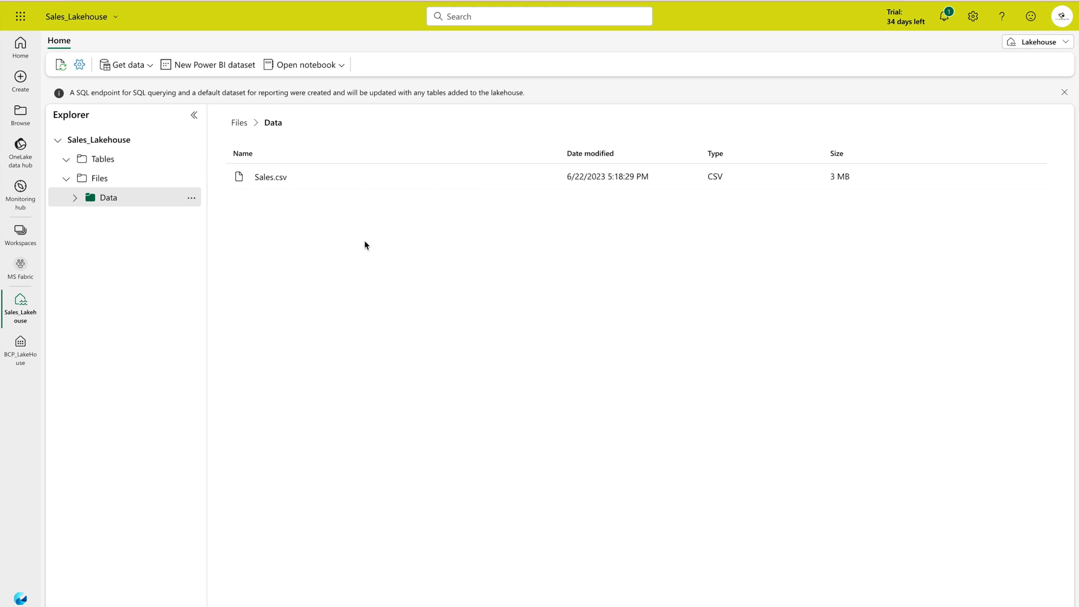
click(255, 179)
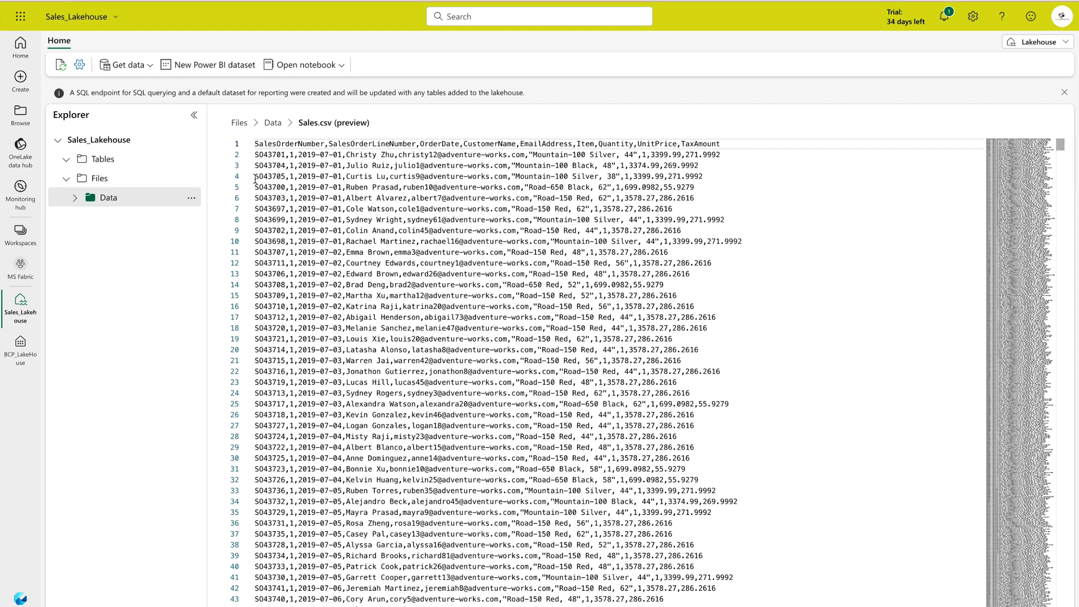
click(273, 123)
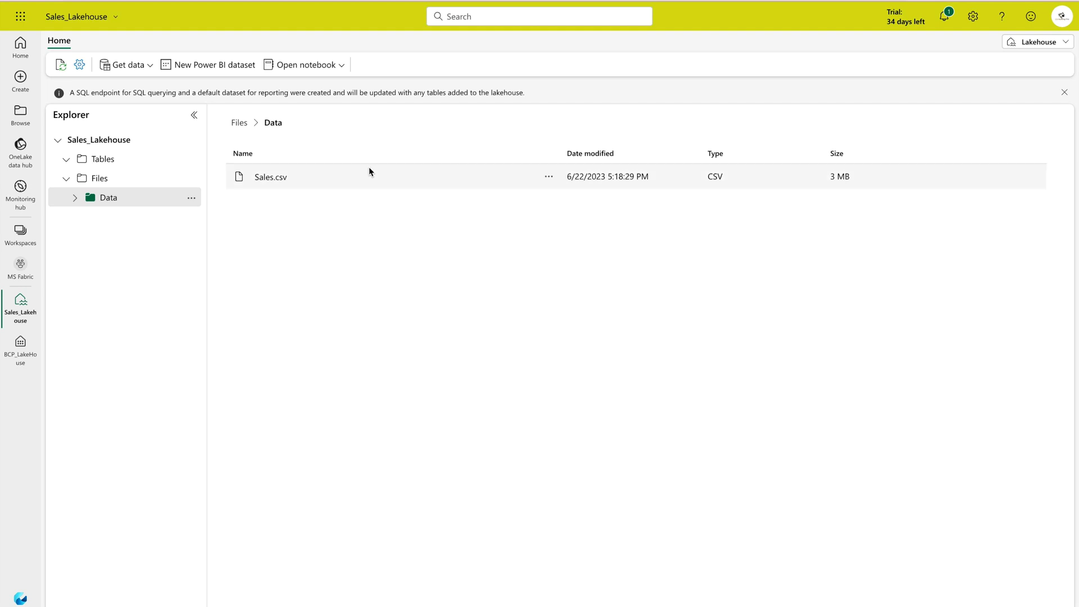
View the file properties of Sales.csv, including its URL, relative path and ABFS path, and close them.
click(548, 180)
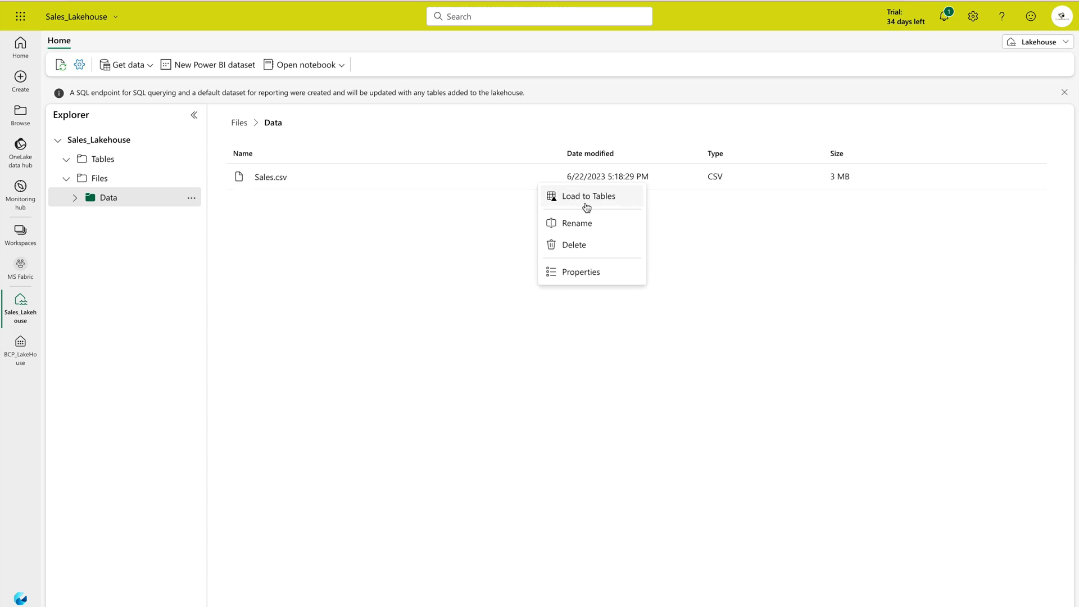
click(580, 283)
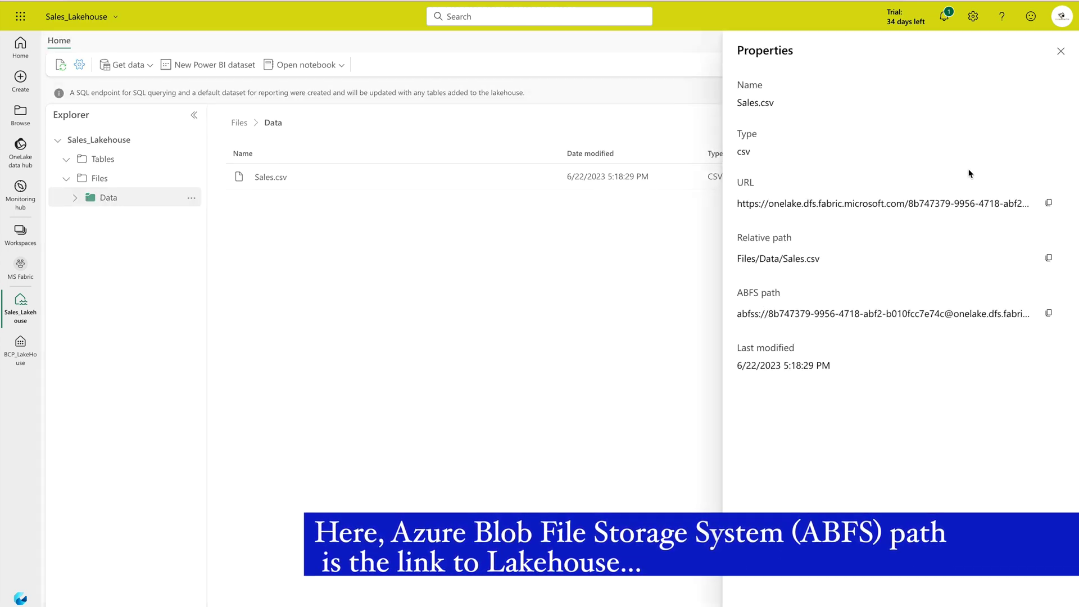
key(Escape)
Load Sales.csv from the Data subfolder into a new lakehouse table named sales.
click(550, 178)
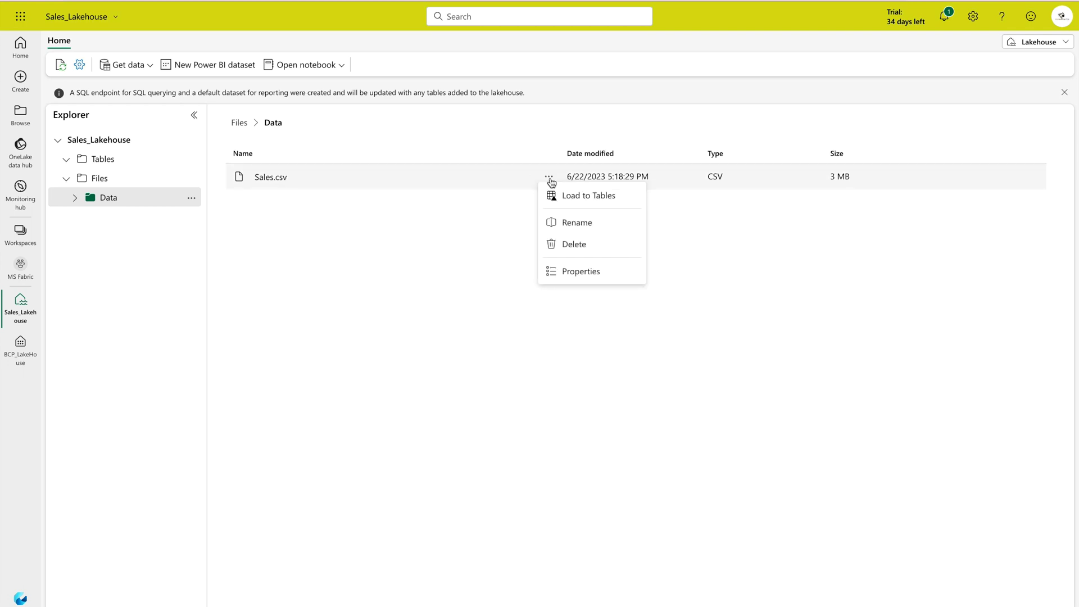
click(576, 202)
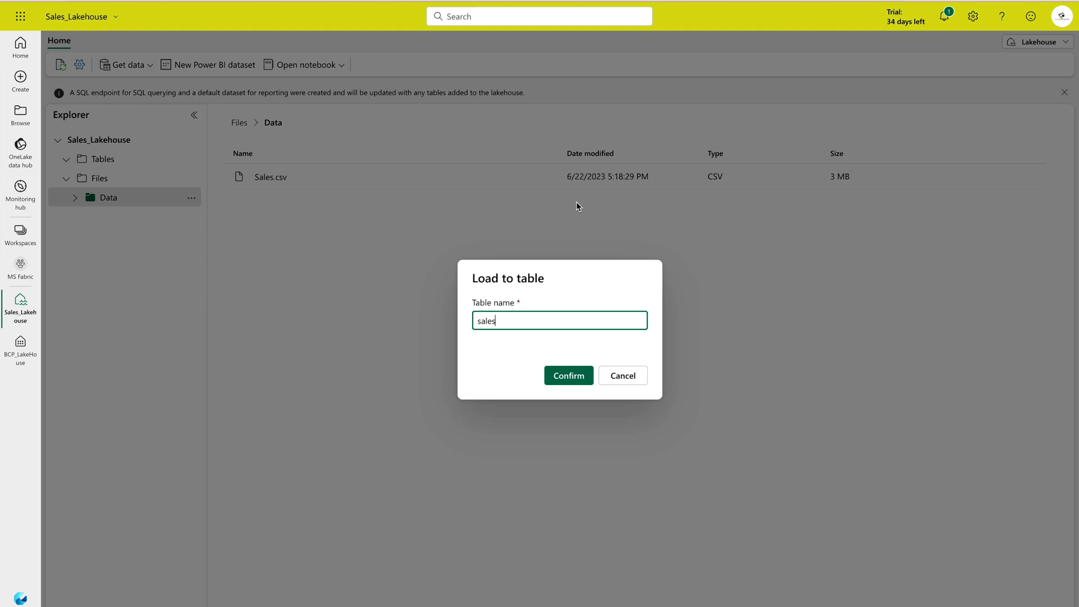
click(483, 321)
key(BackSpace)
text(S)
click(560, 380)
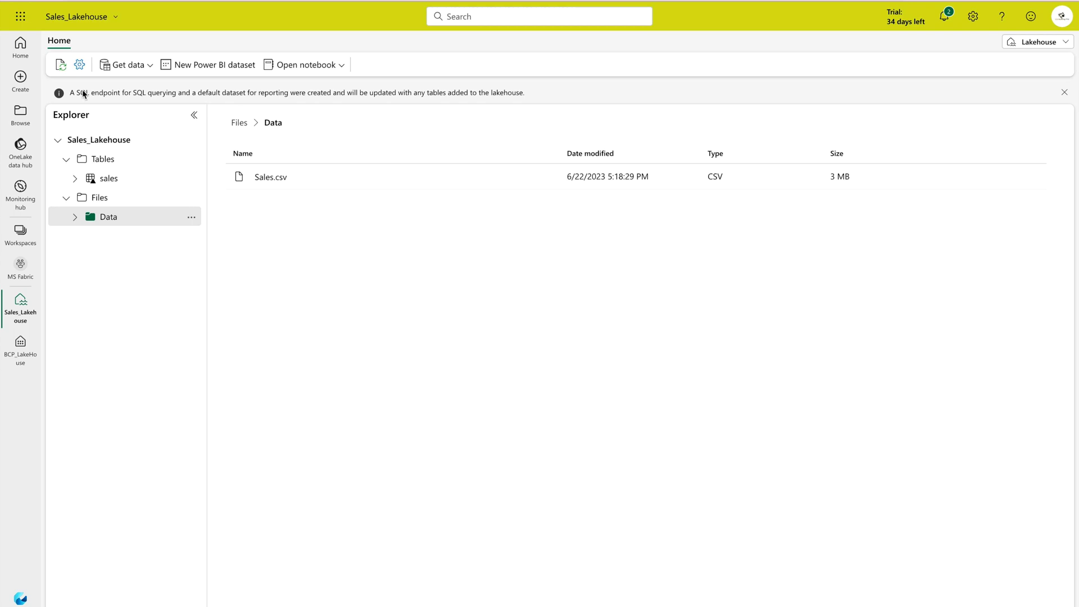
Preview the rows of the new sales table and expand it to view its columns.
click(105, 184)
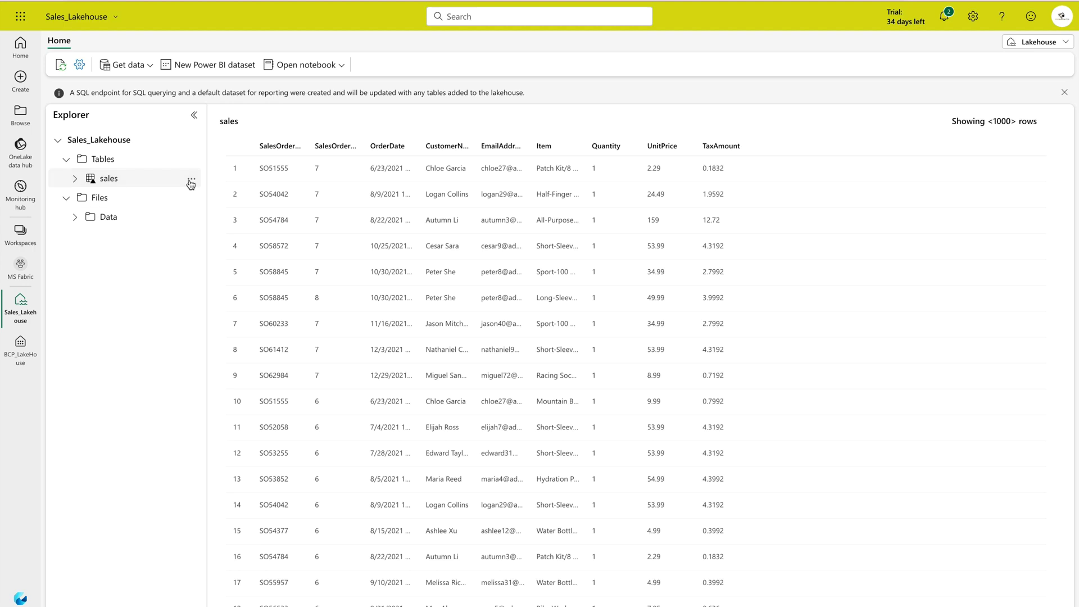
click(129, 180)
click(75, 179)
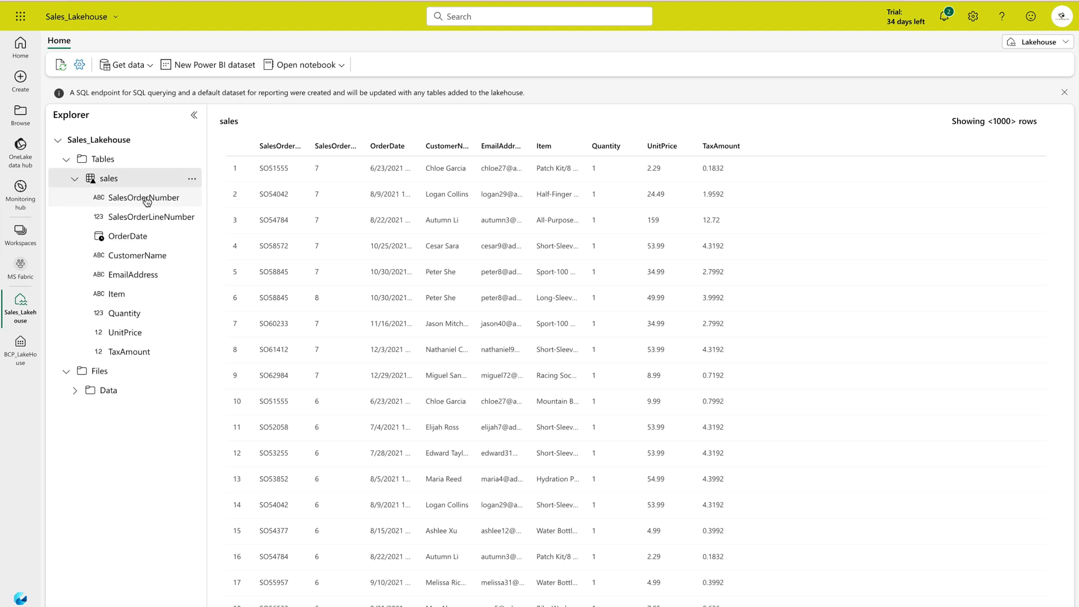
Open the sales table in a new notebook and add the Spark code that queries and displays its first 1000 rows.
click(192, 178)
mouse_move(263, 209)
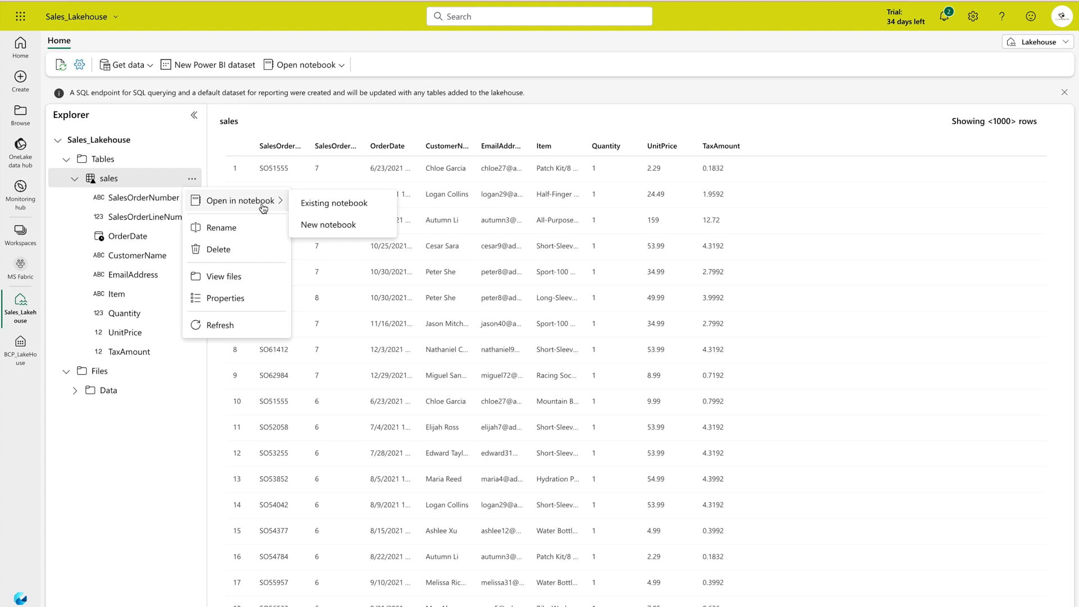
click(329, 229)
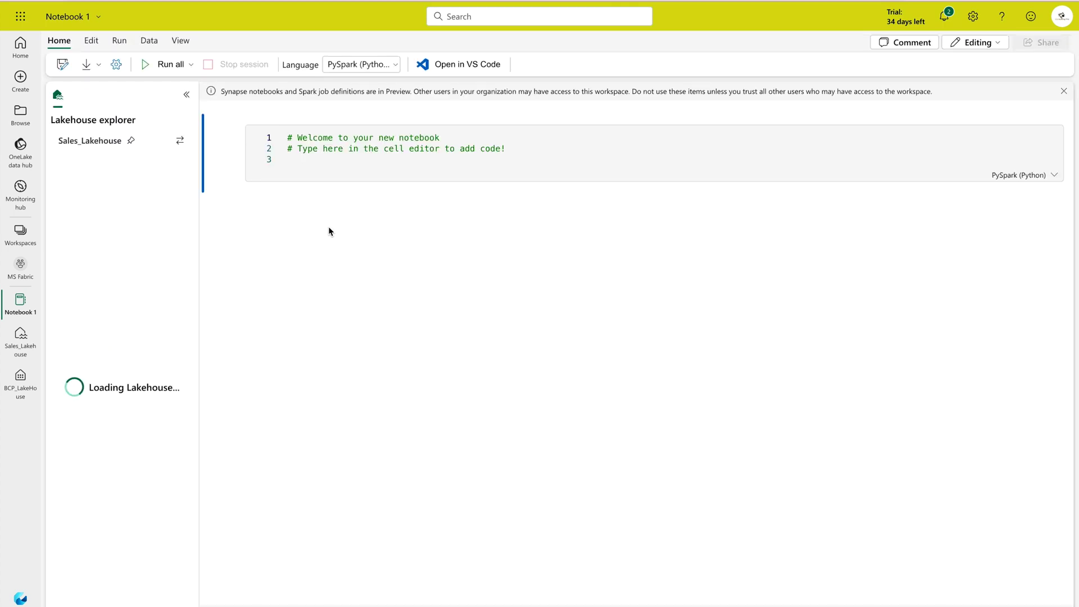
drag(96, 184, 306, 178)
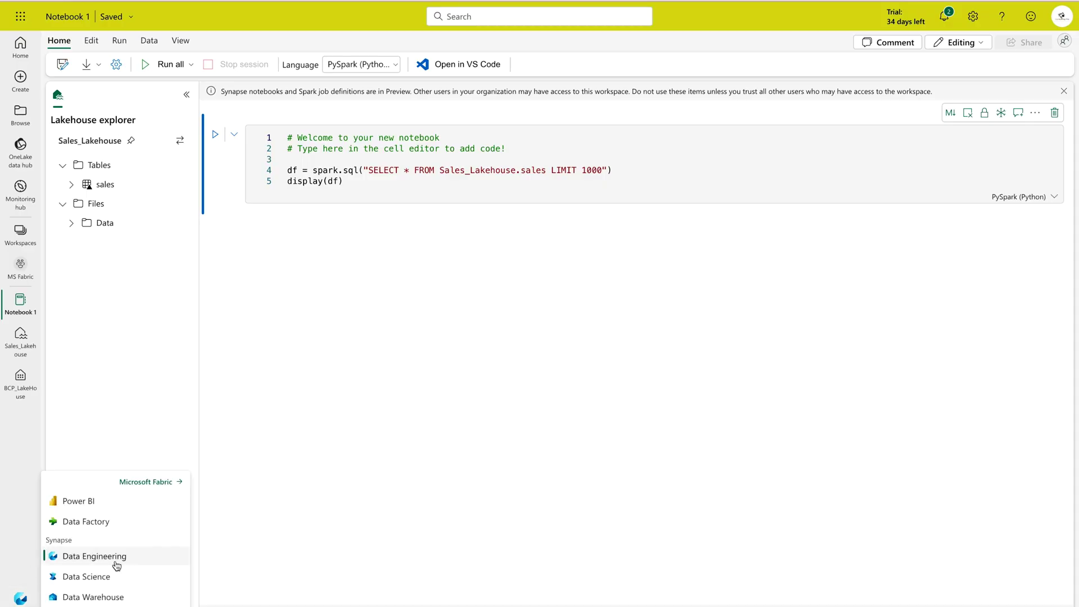
Return to Sales_Lakehouse through the Data Engineering home page and switch it to its SQL endpoint.
click(117, 564)
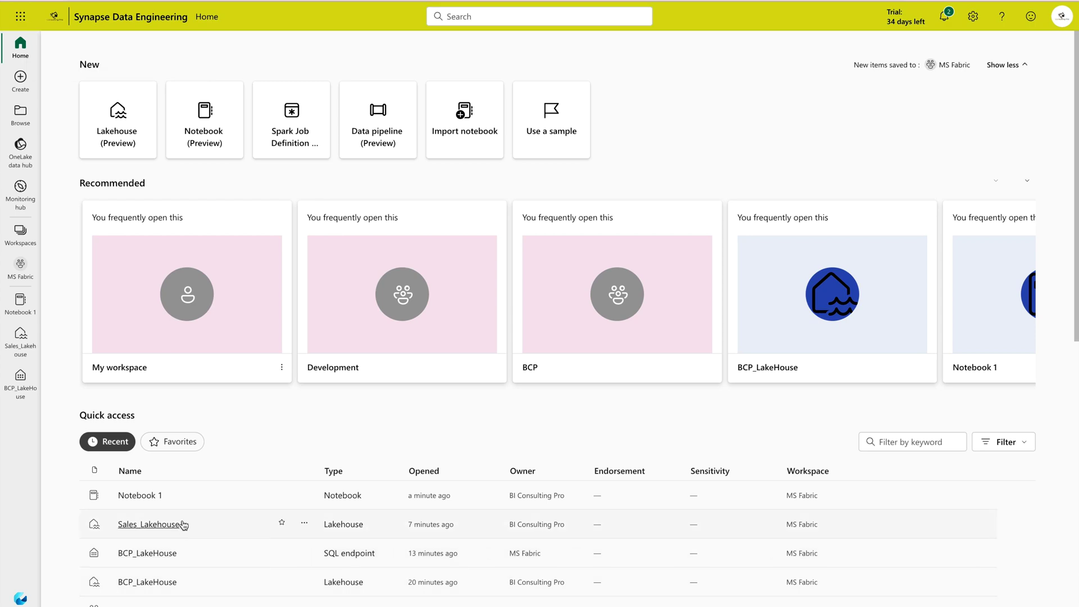
click(184, 525)
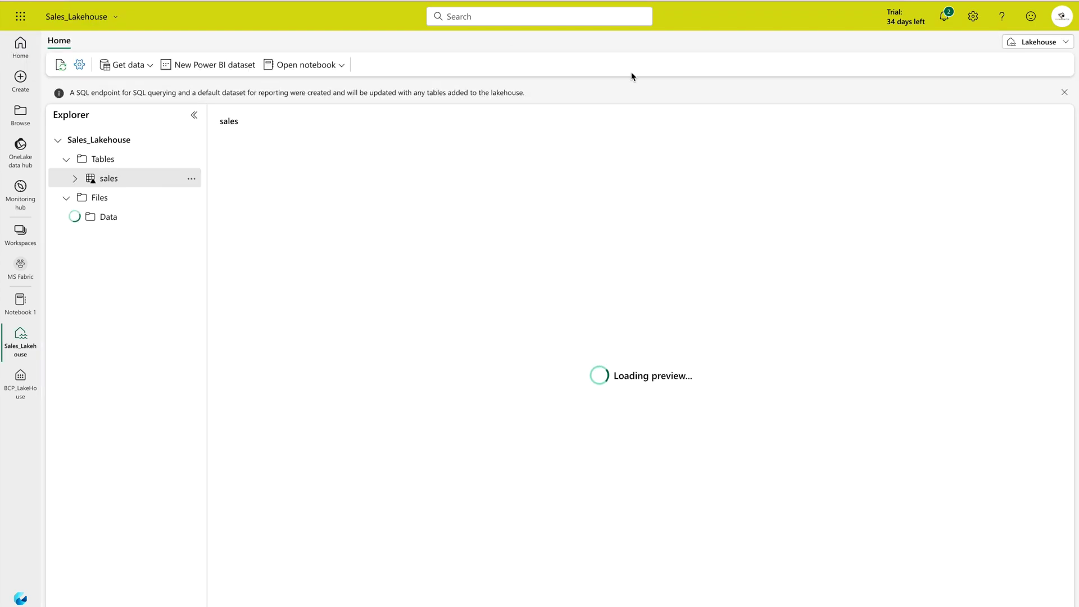
click(1065, 43)
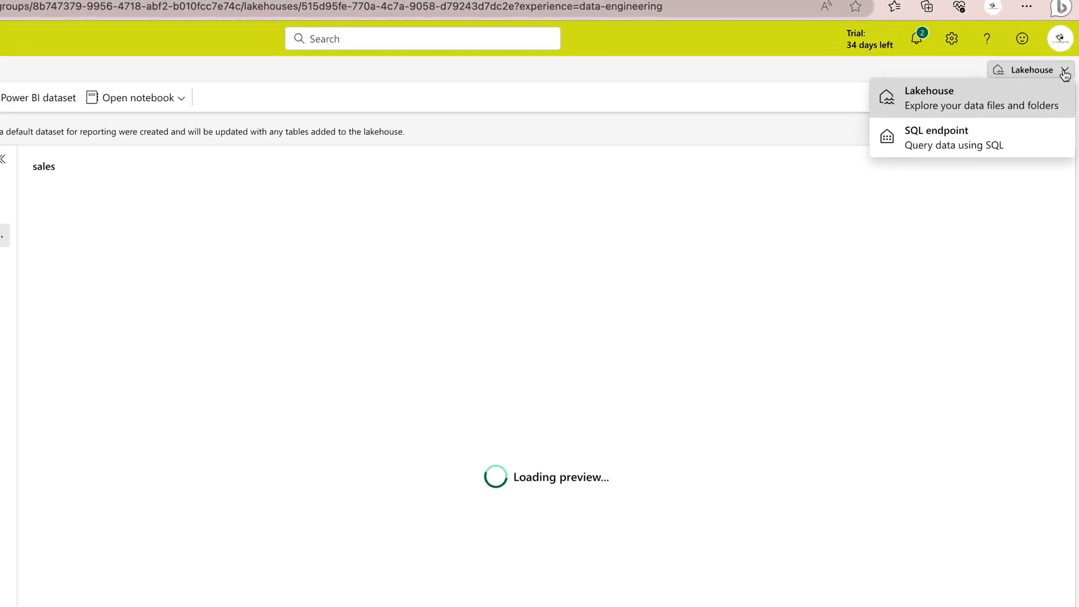
click(950, 145)
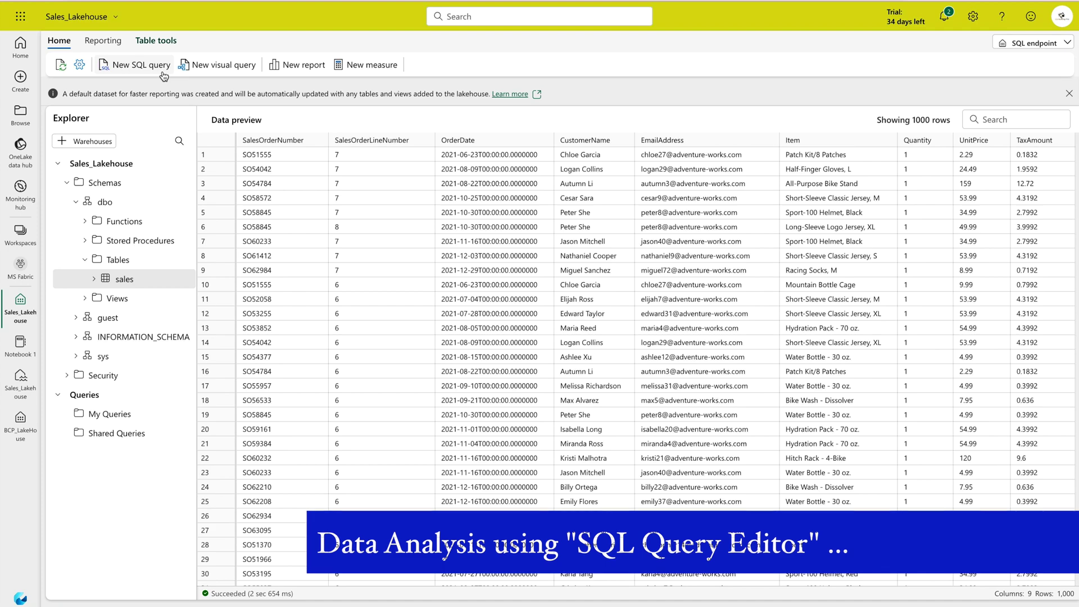
Create and run a SQL query that sums Quantity * UnitPrice as Revenue per Item from sales, ordered by Revenue descending.
click(161, 74)
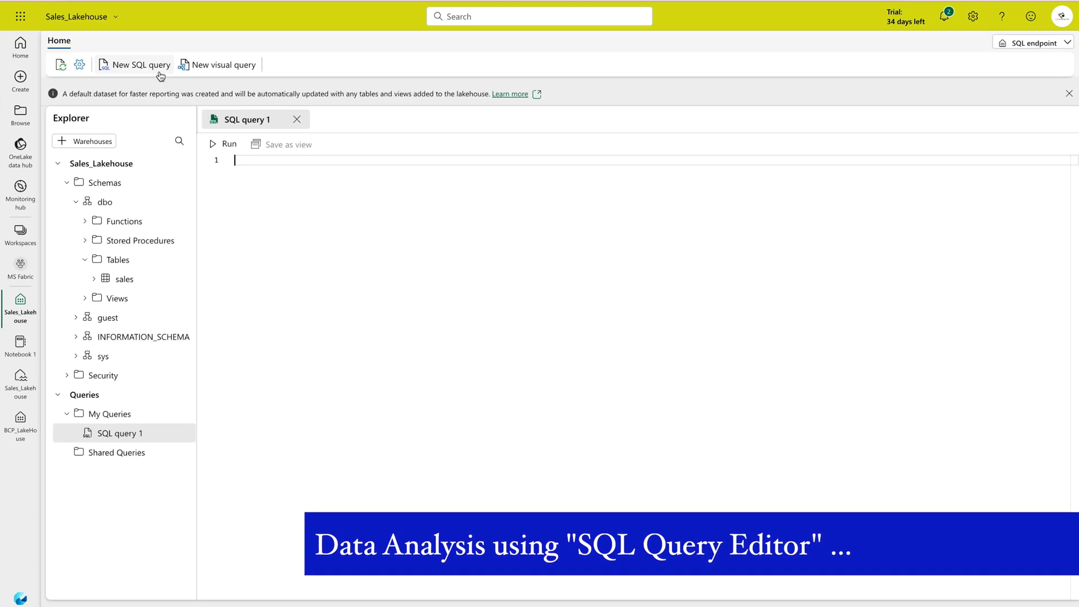
text(SELECT Item, SUM(Quantity * UnitPrice) AS Revenue FROM sales GROUP BY Item ORDER BY Revenue DESC;)
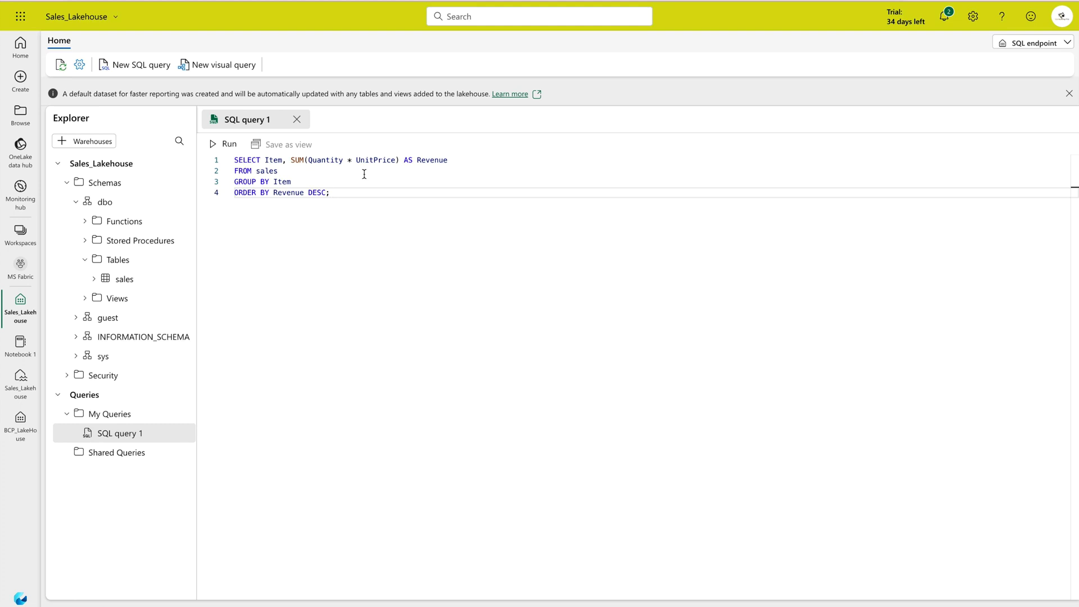
click(224, 144)
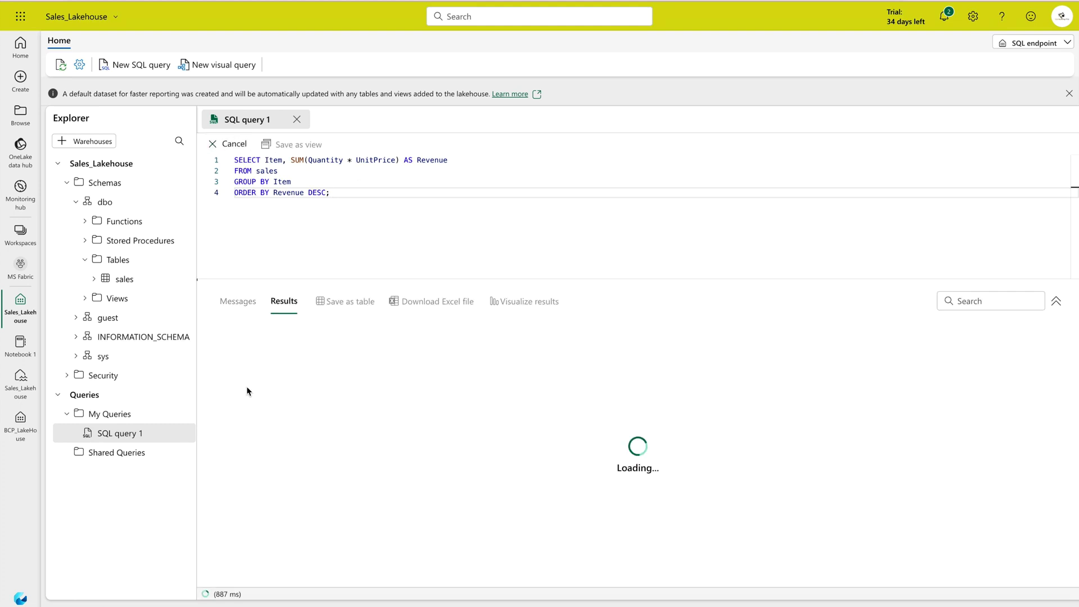
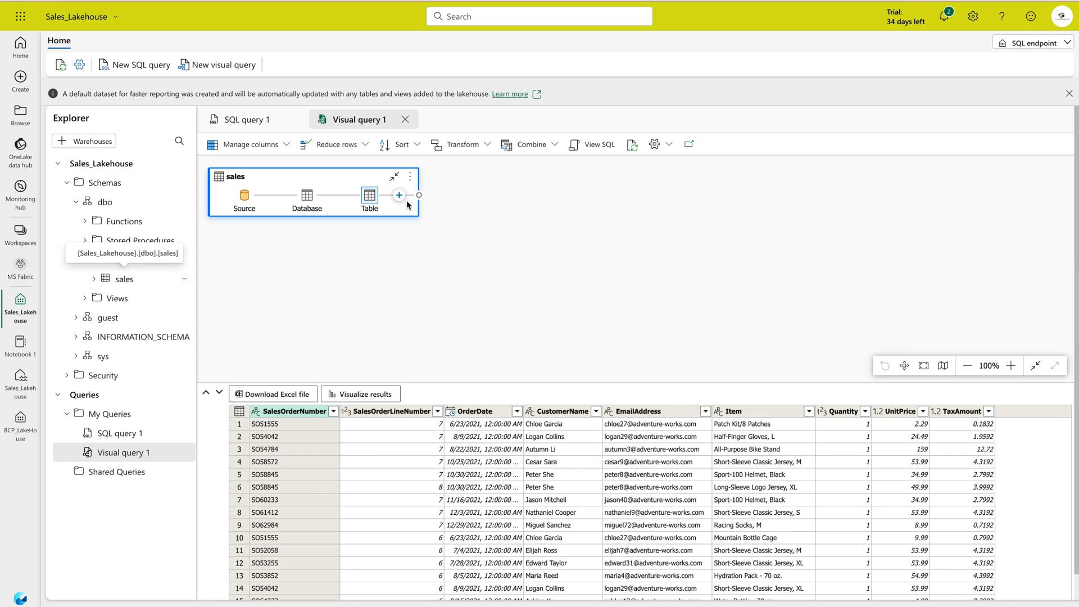
Keep only the SalesOrderNumber and SalesOrderLineNumber columns of the sales table in Visual query 1.
click(399, 195)
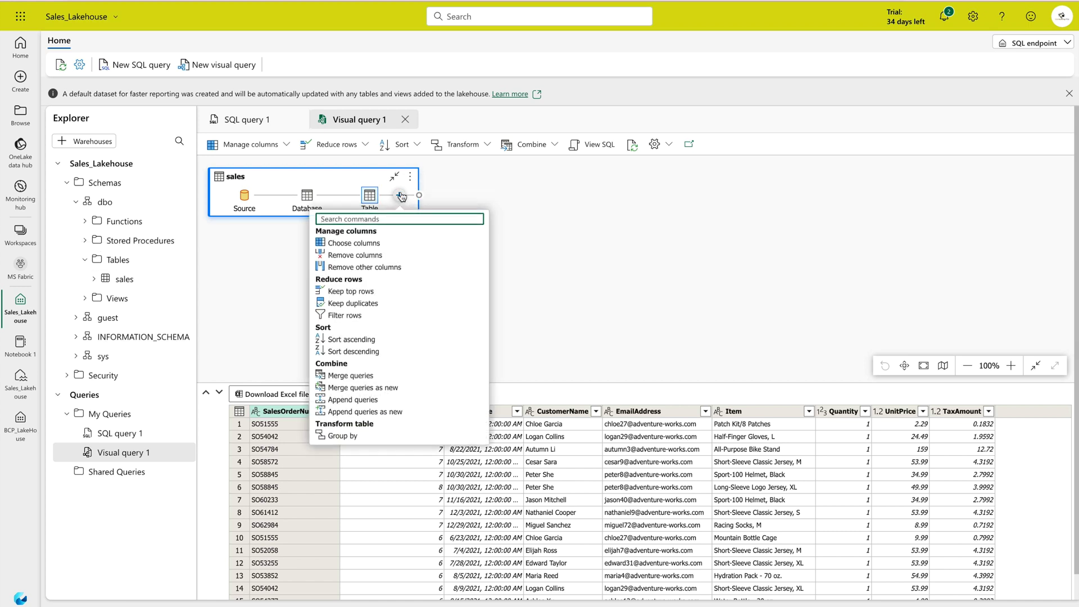
click(378, 243)
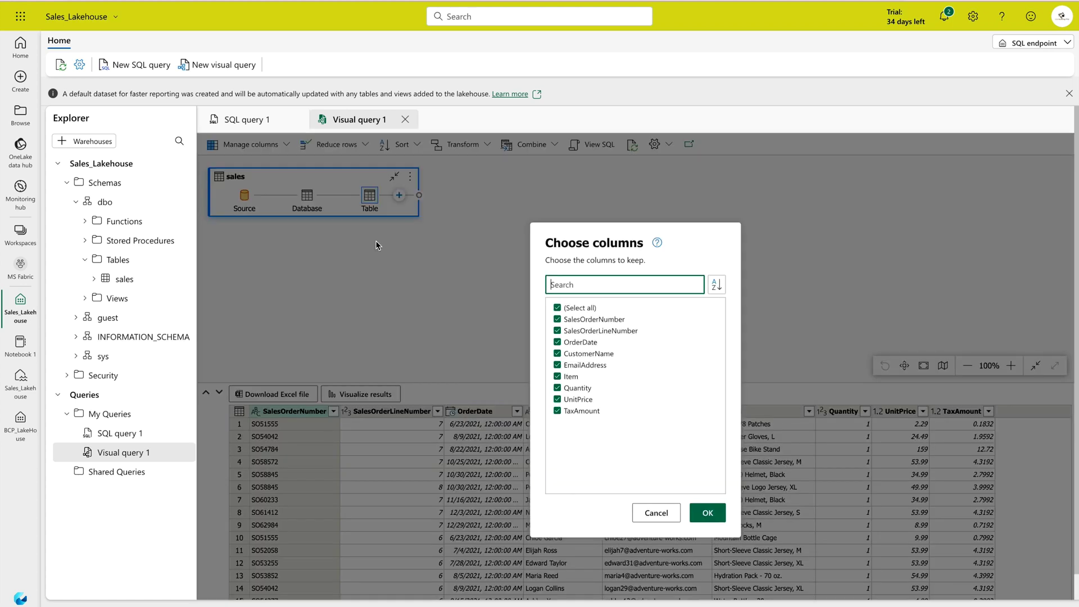
click(557, 307)
click(557, 319)
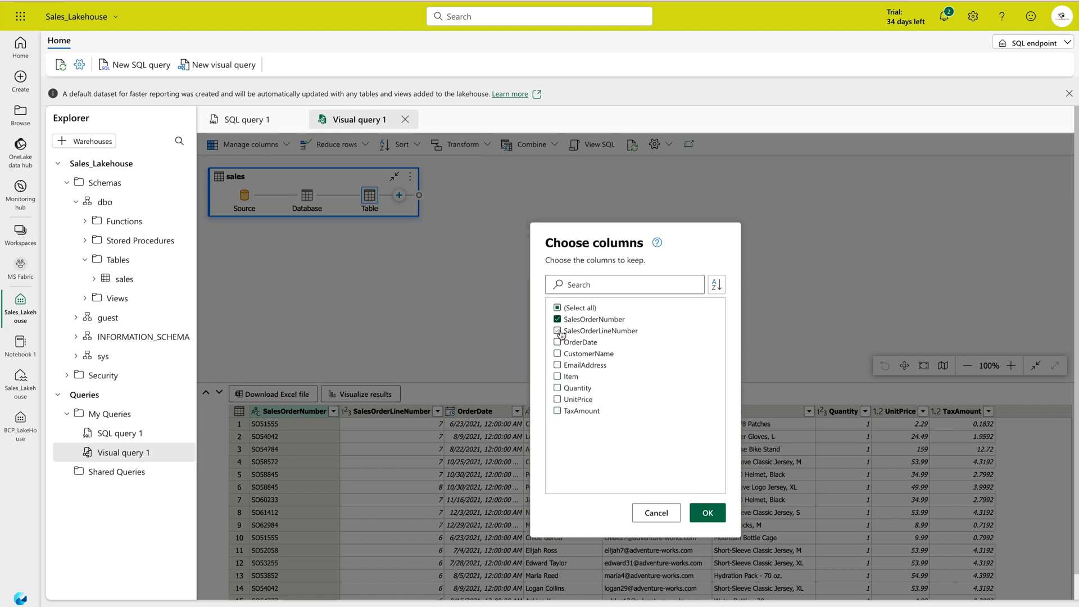
click(558, 331)
click(703, 514)
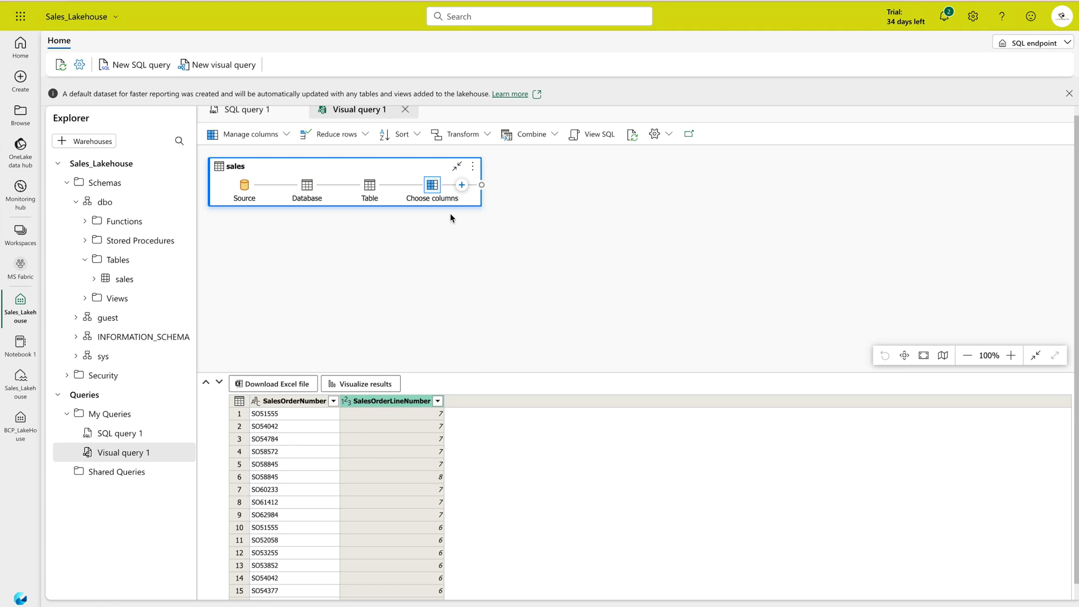
Group the visual query by SalesOrderNumber with a LineItems column counting distinct SalesOrderLineNumber values, and sort LineItems ascending.
click(462, 189)
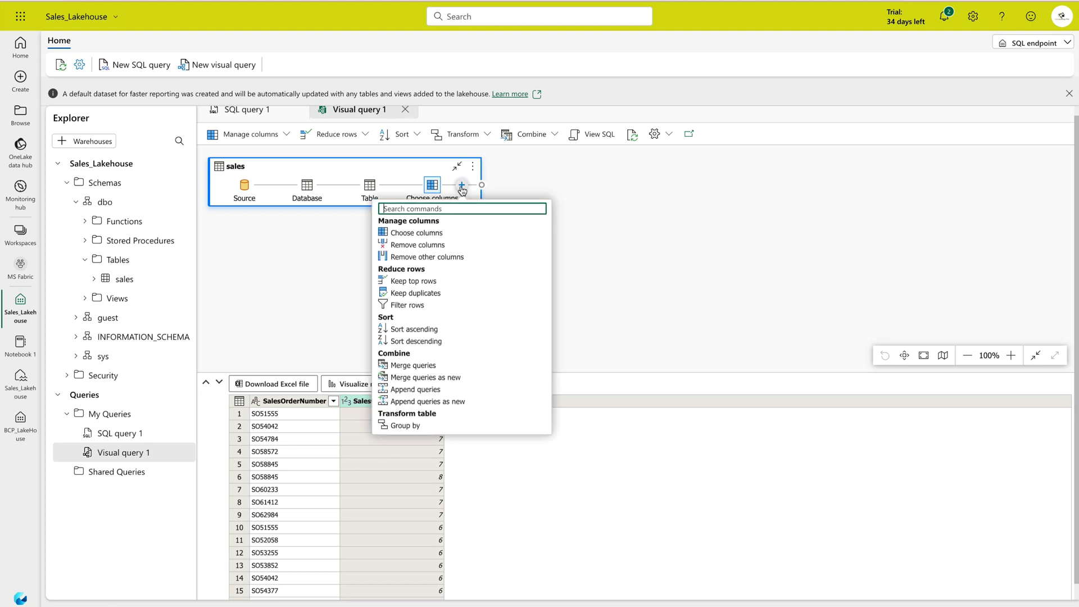
click(422, 429)
click(513, 354)
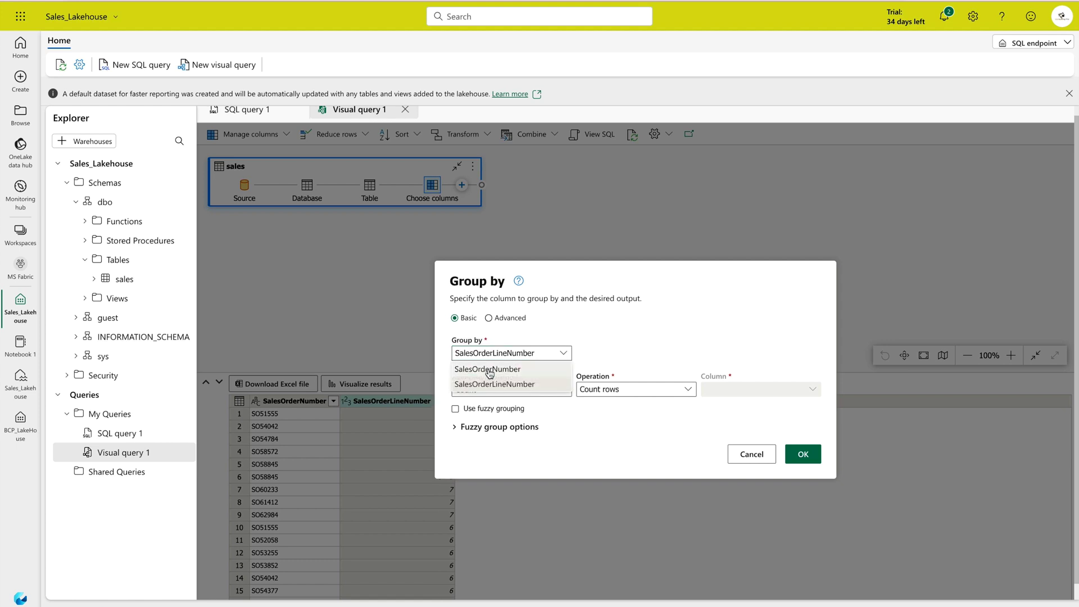
click(489, 369)
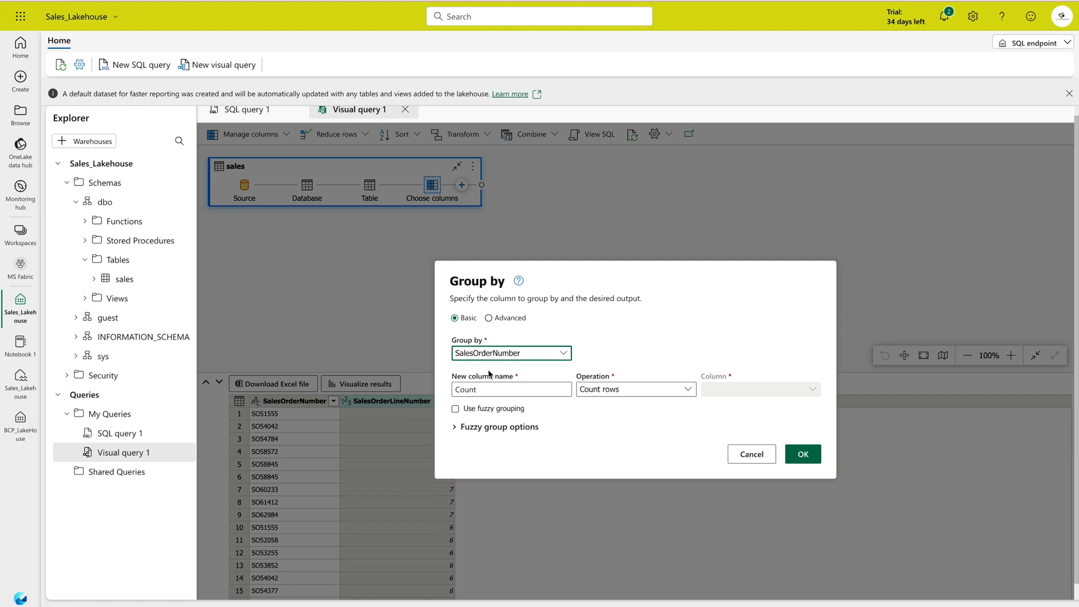
double_click(484, 388)
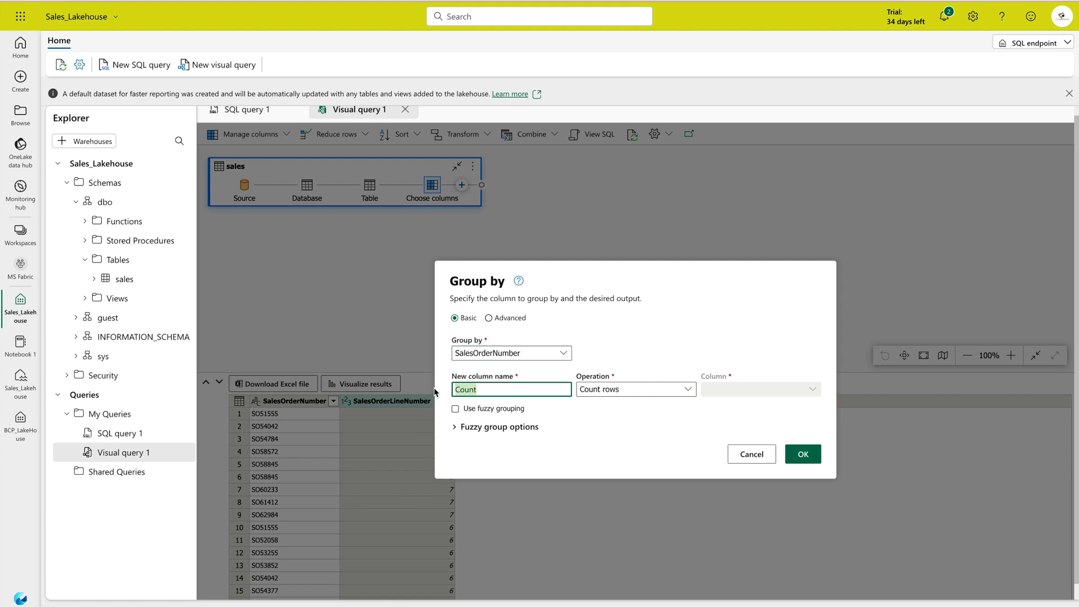
text(LineItems)
click(670, 392)
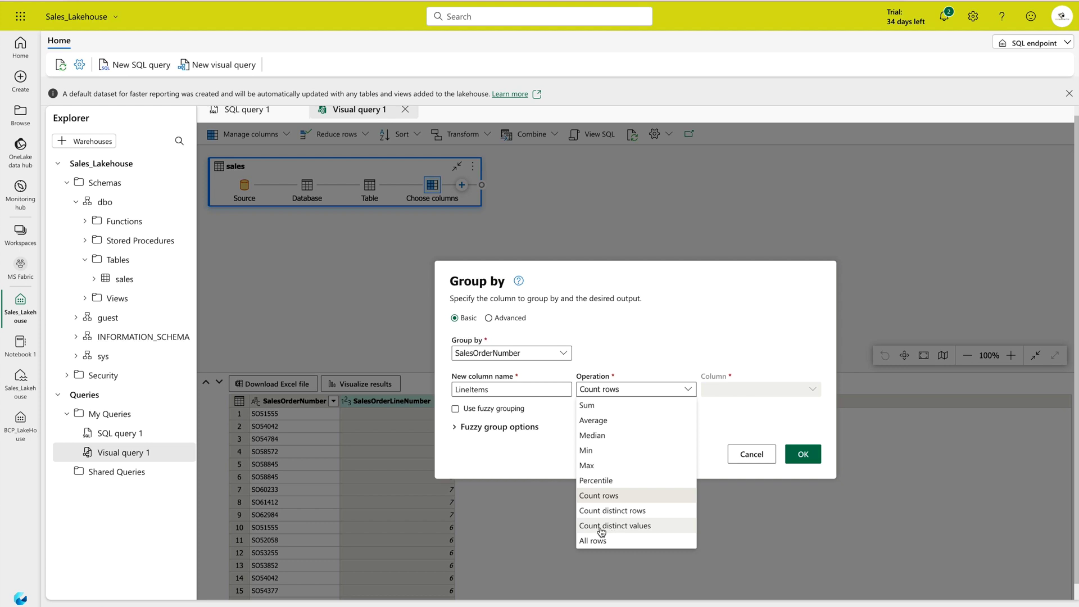
click(620, 526)
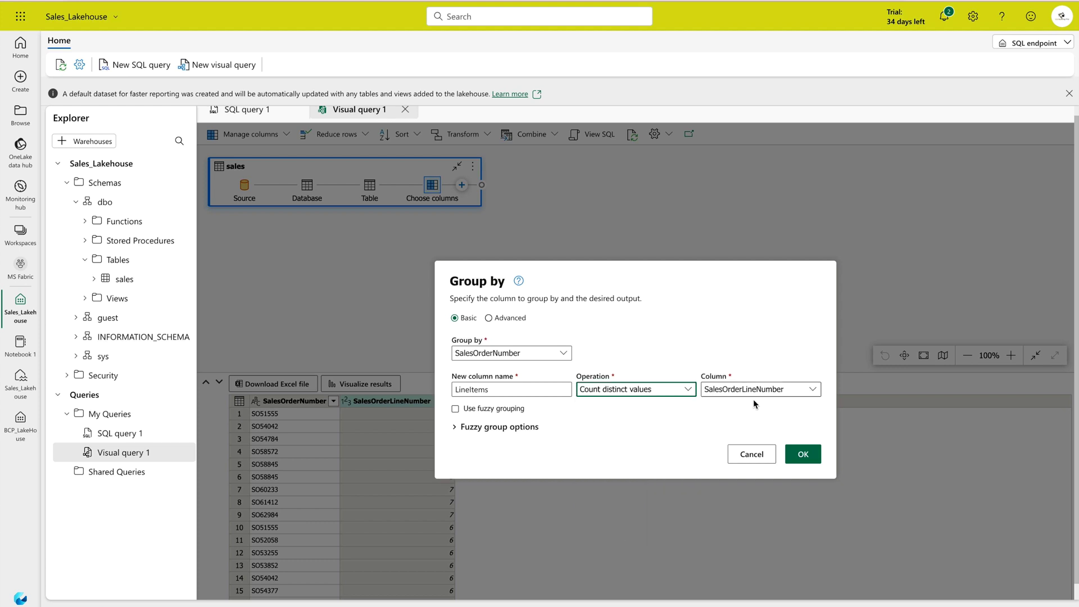
click(804, 454)
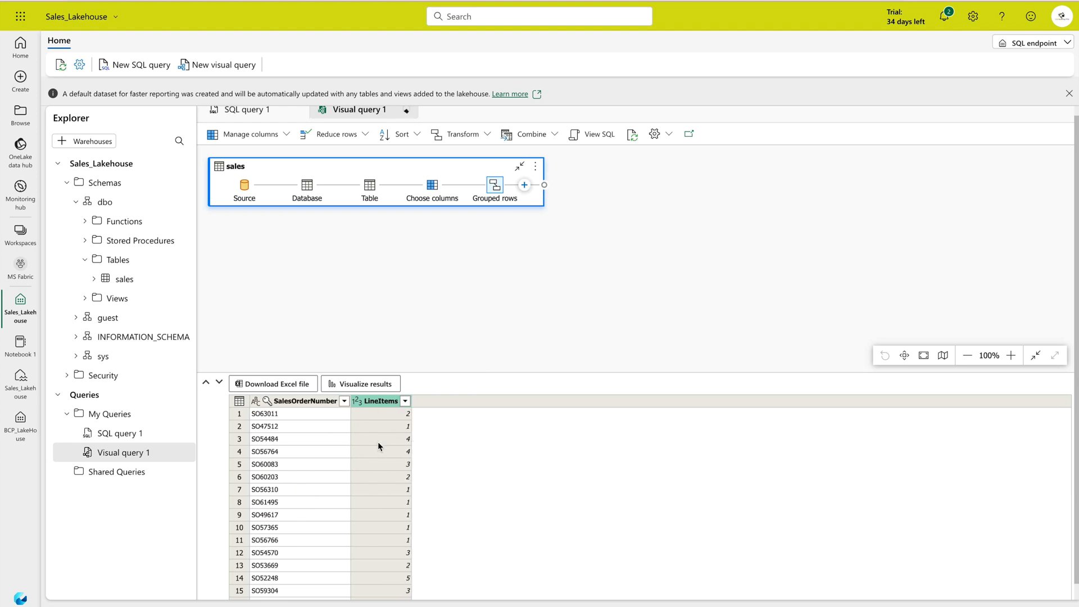
click(406, 401)
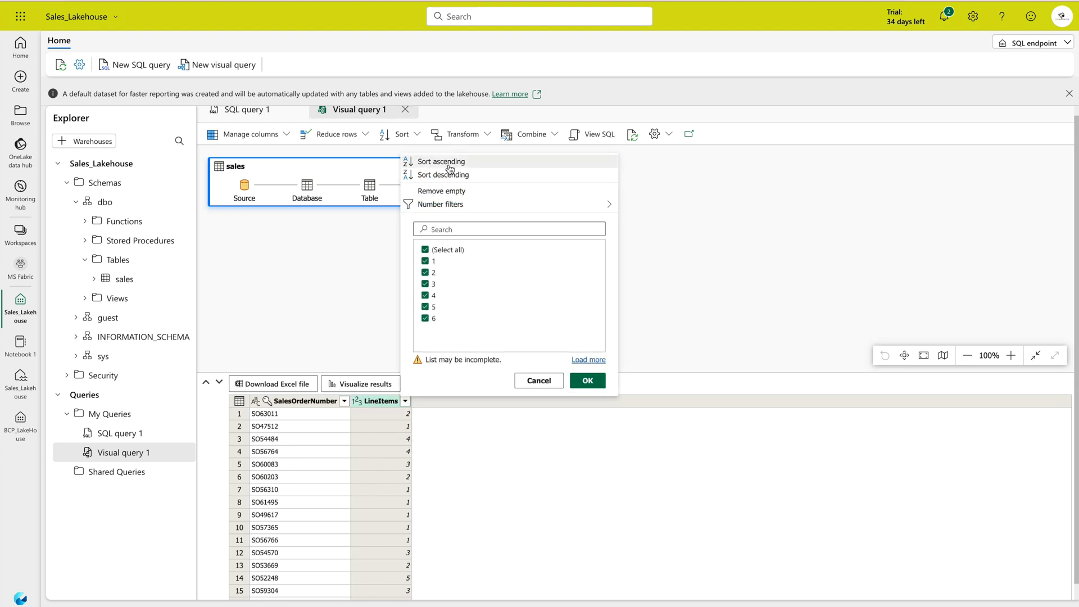
click(470, 171)
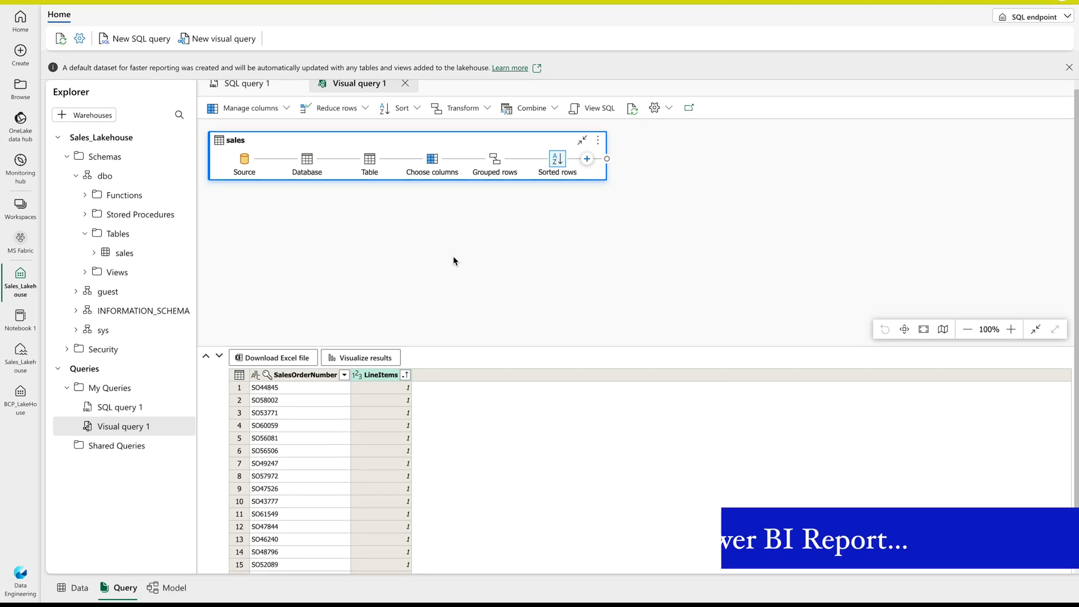
In the model view, reposition the sales table card and add the measure Total Quanity = SUM(sales[Quantity]).
click(172, 588)
drag(277, 160, 456, 193)
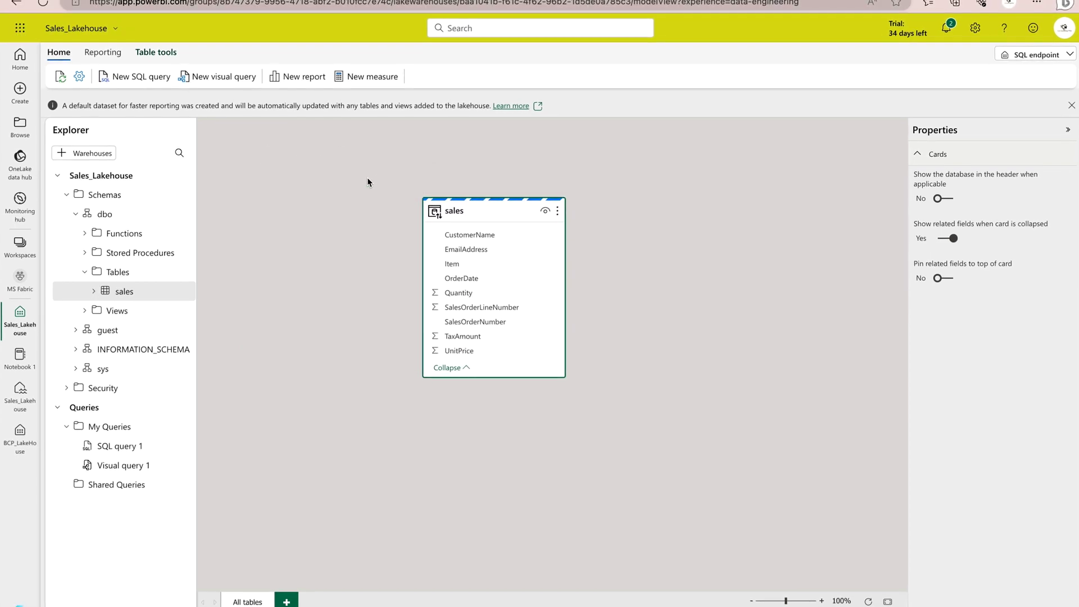
click(376, 76)
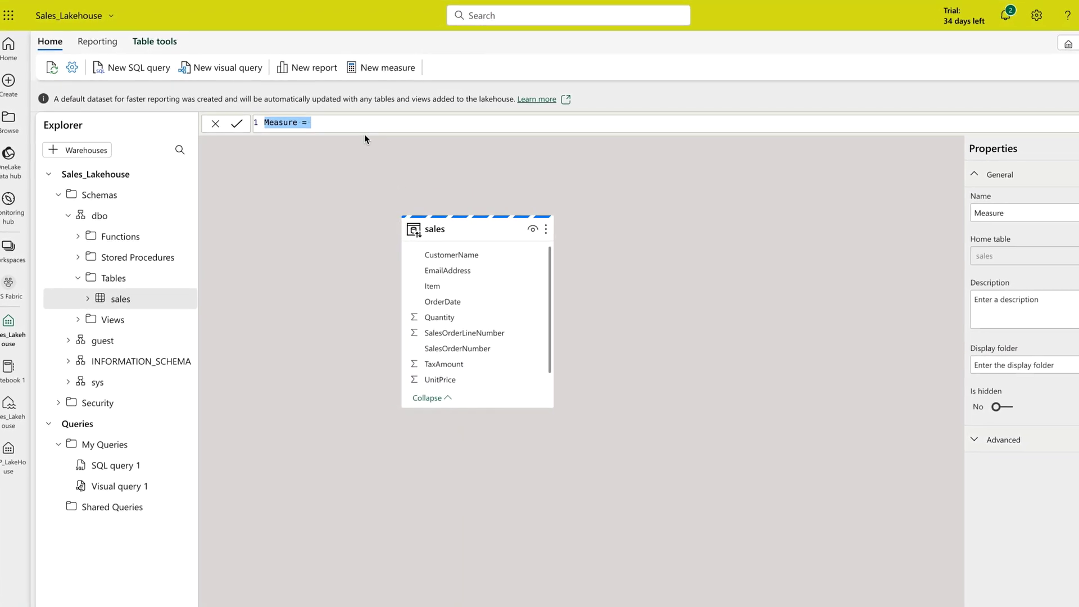
text(Total Quanity)
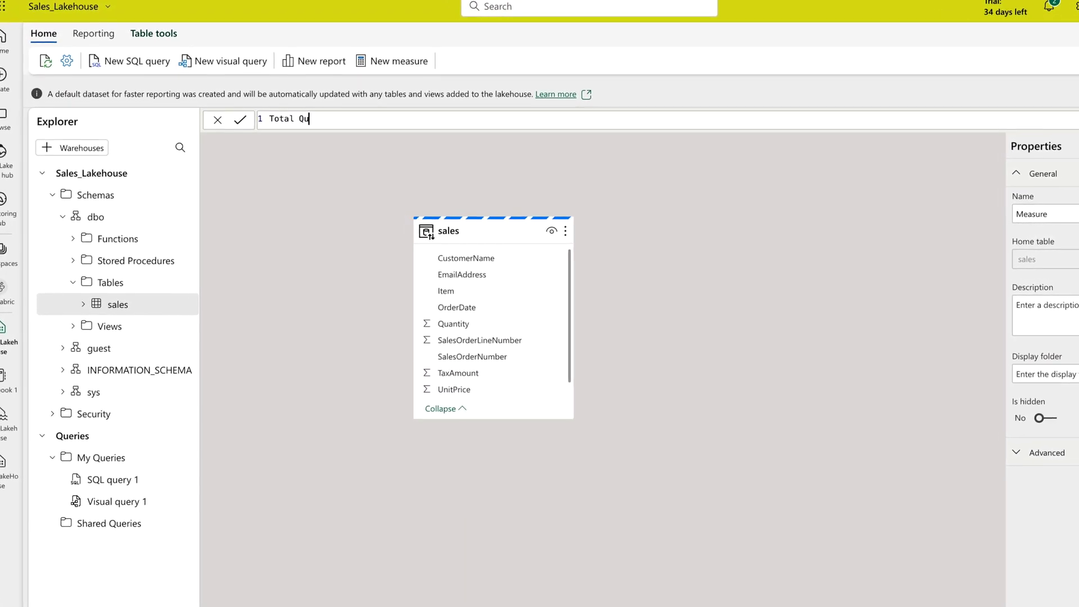
text( = SUM(q)
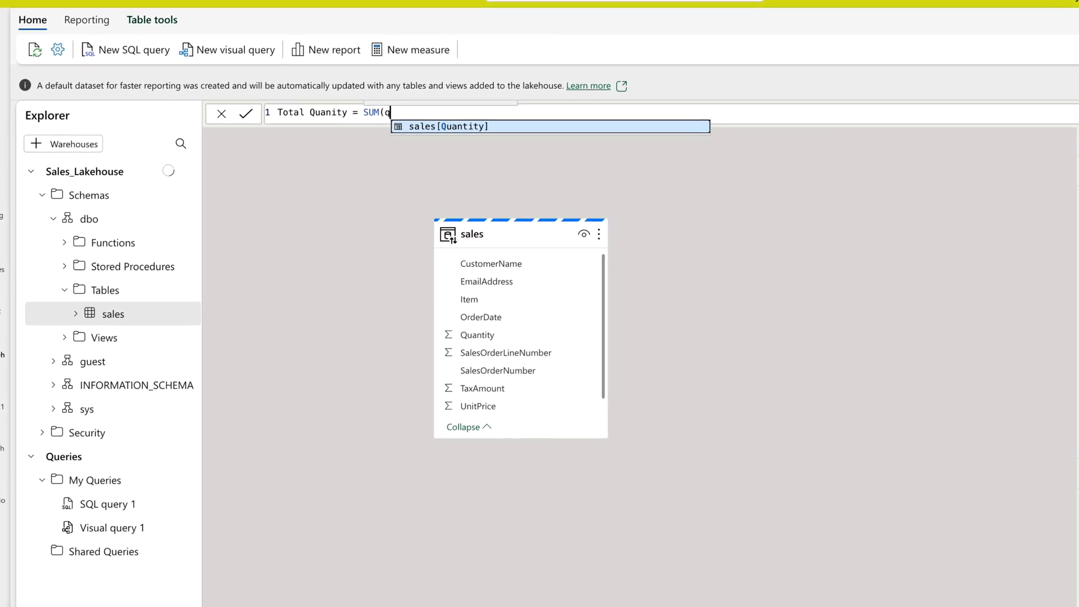
key(Tab)
text())
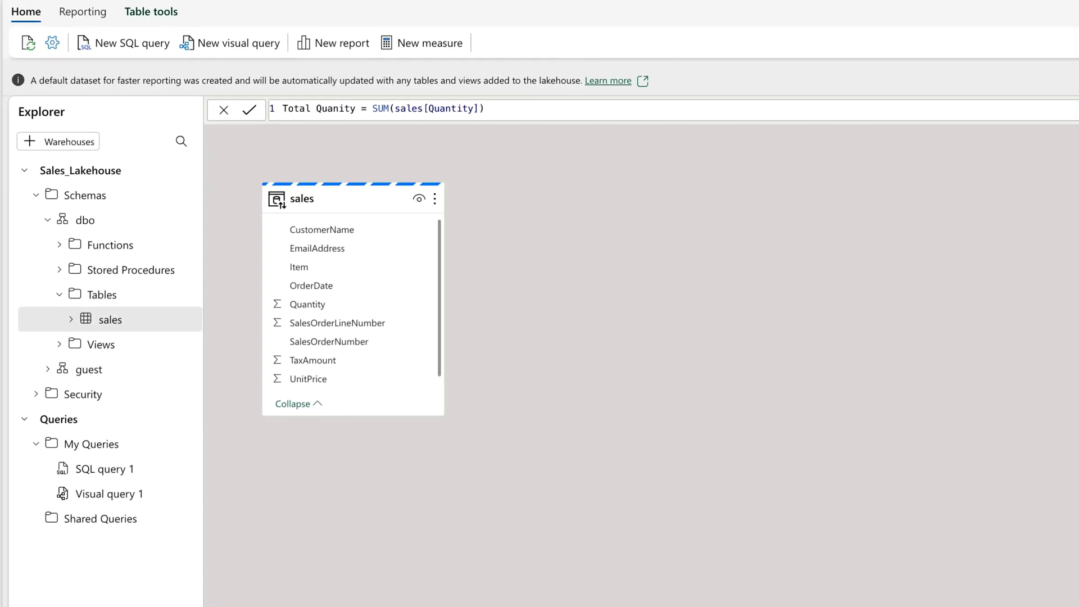
key(Return)
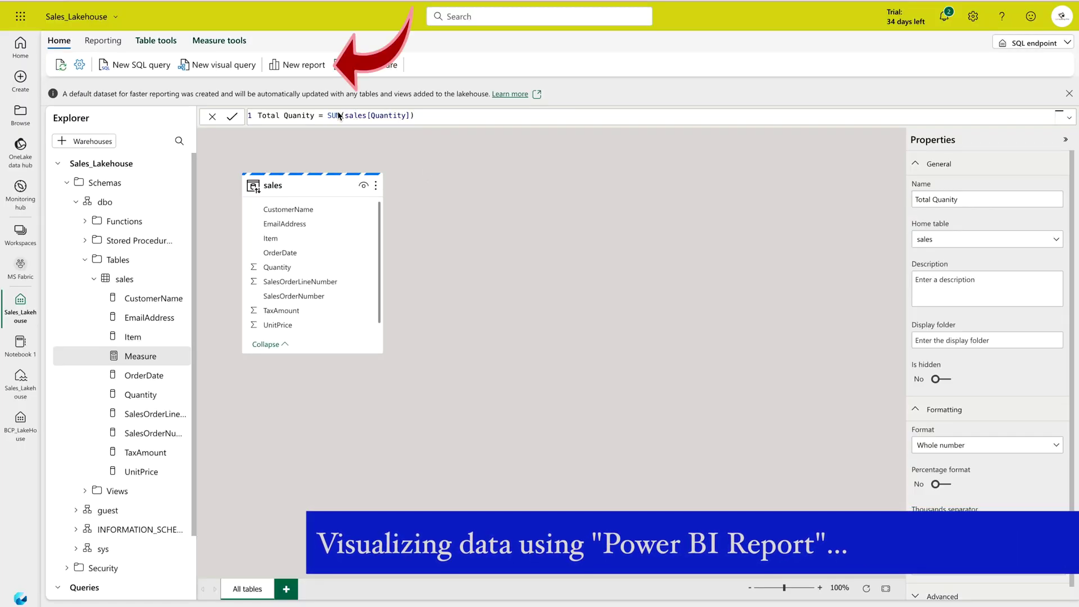
Create a new report from the lakehouse with a column chart showing the Total Quanity measure by CustomerName from the sales table.
click(295, 70)
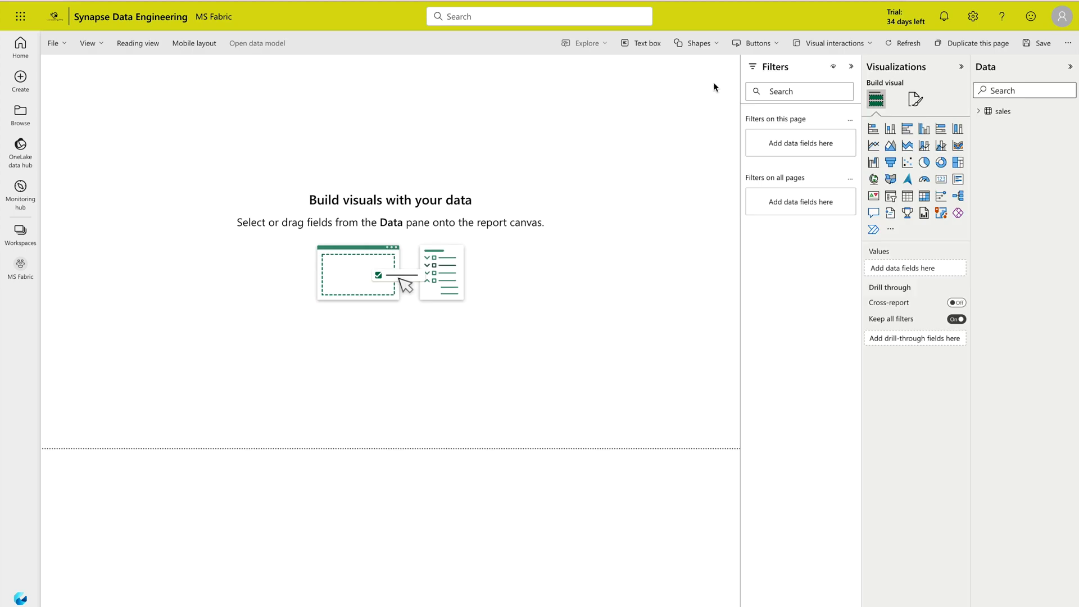
click(980, 115)
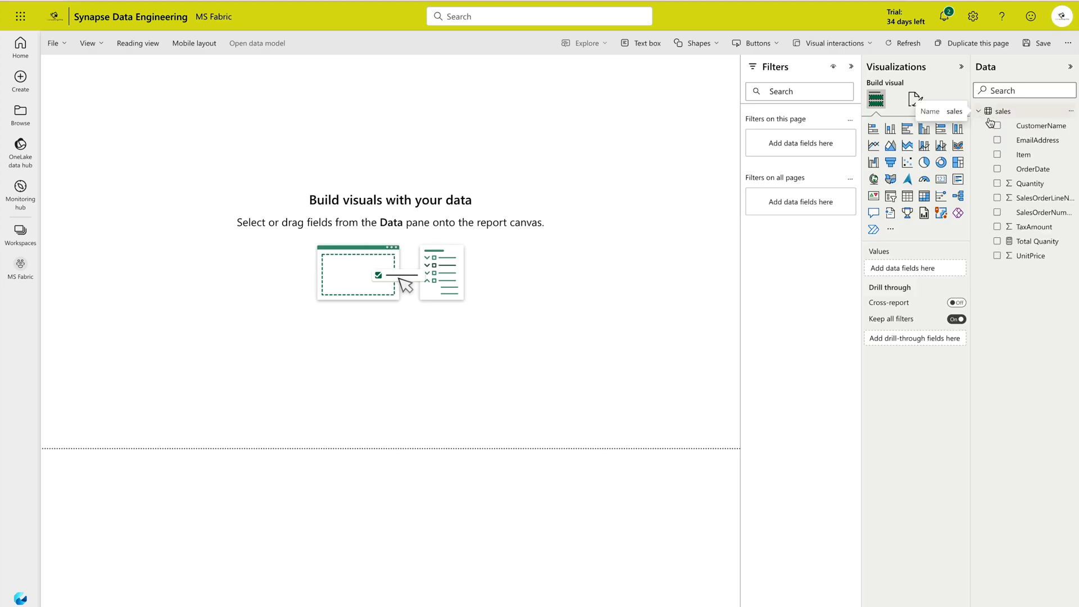
drag(1040, 247, 491, 277)
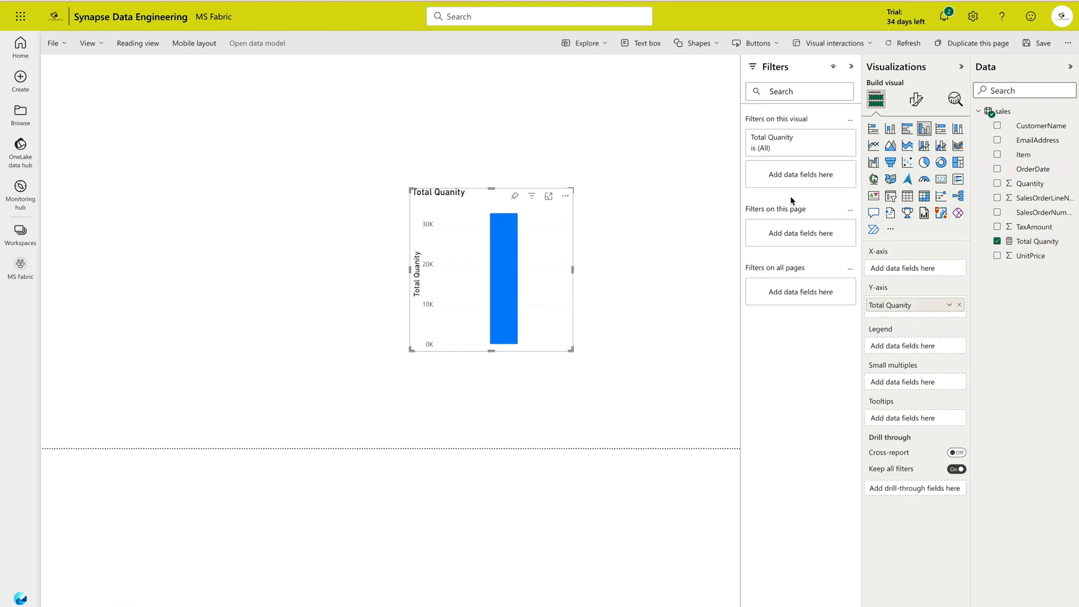
drag(1040, 125, 926, 264)
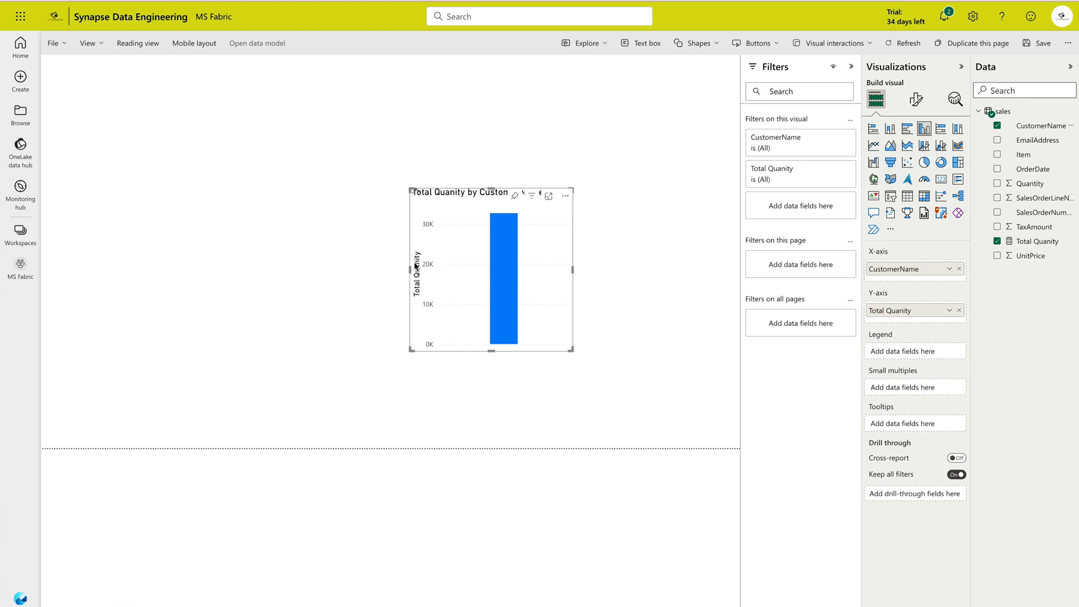
Enlarge the Total Quanity by CustomerName chart so it fills most of the report page's upper area.
drag(407, 273, 102, 274)
drag(338, 350, 337, 406)
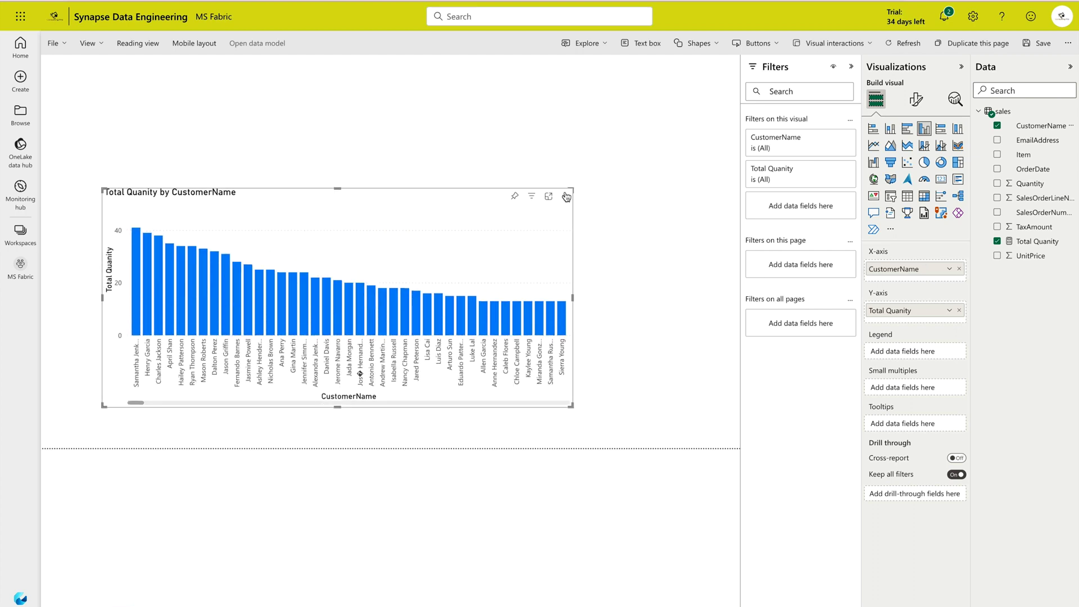
drag(574, 189, 717, 117)
click(437, 92)
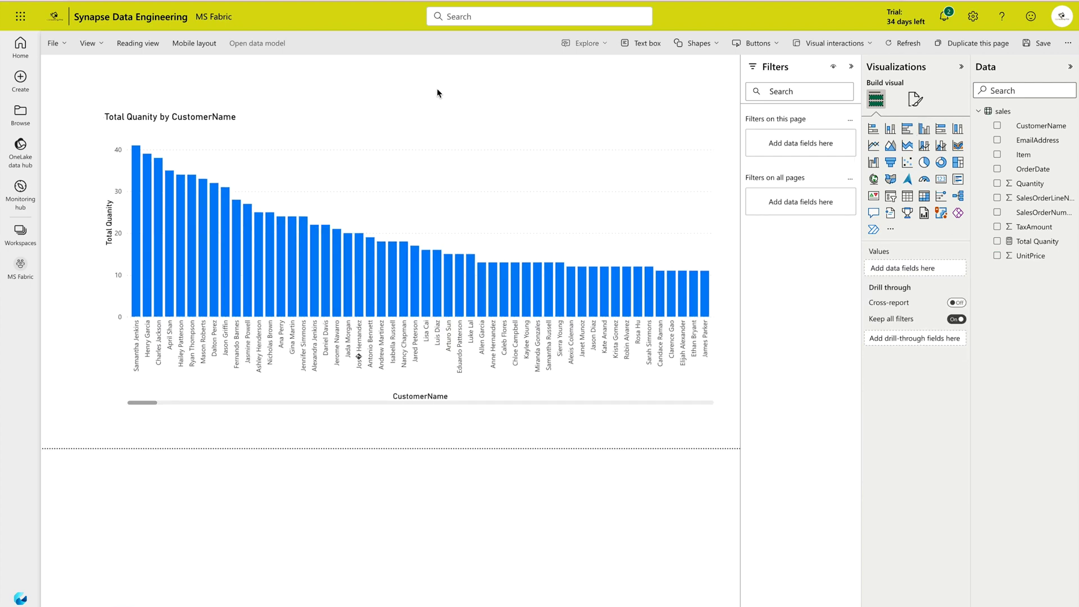
Collapse the Filters, Visualizations and Data panes to give the report canvas the full width, and check the report's save options.
click(850, 69)
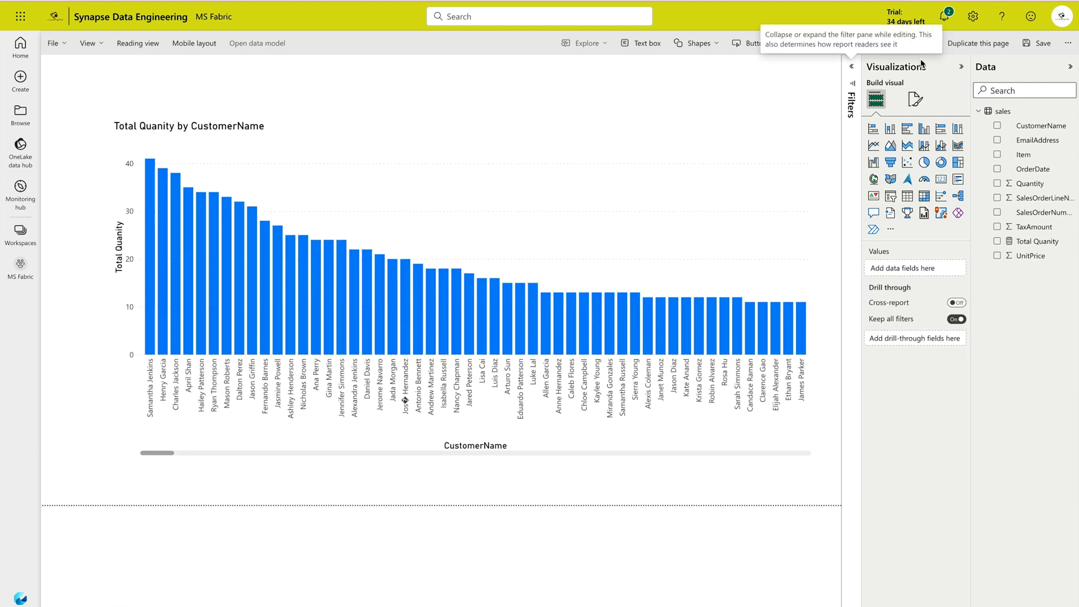
click(961, 67)
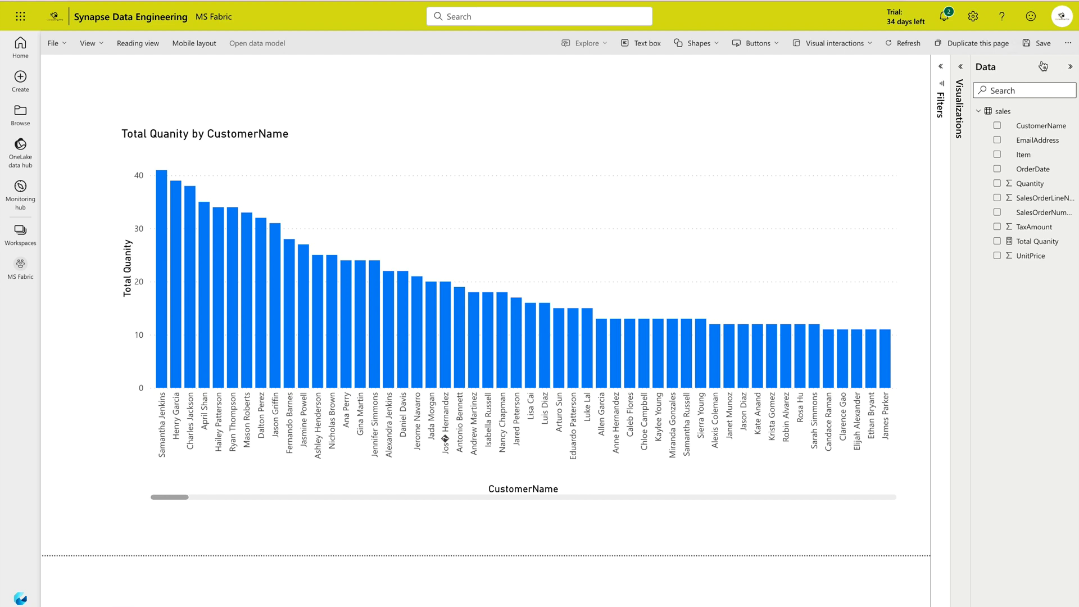
click(1071, 67)
click(56, 45)
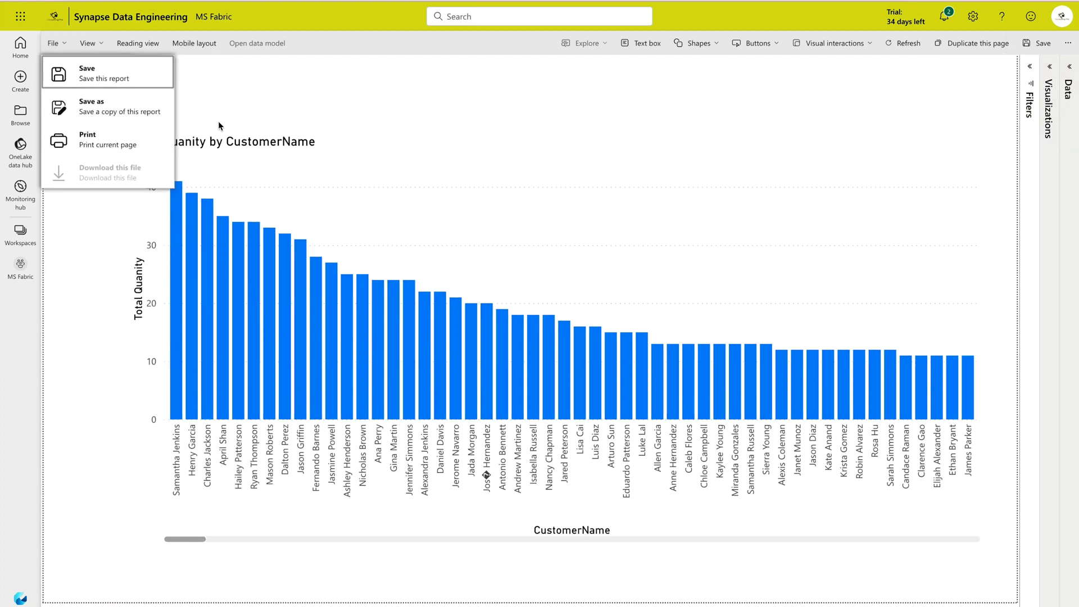
click(341, 90)
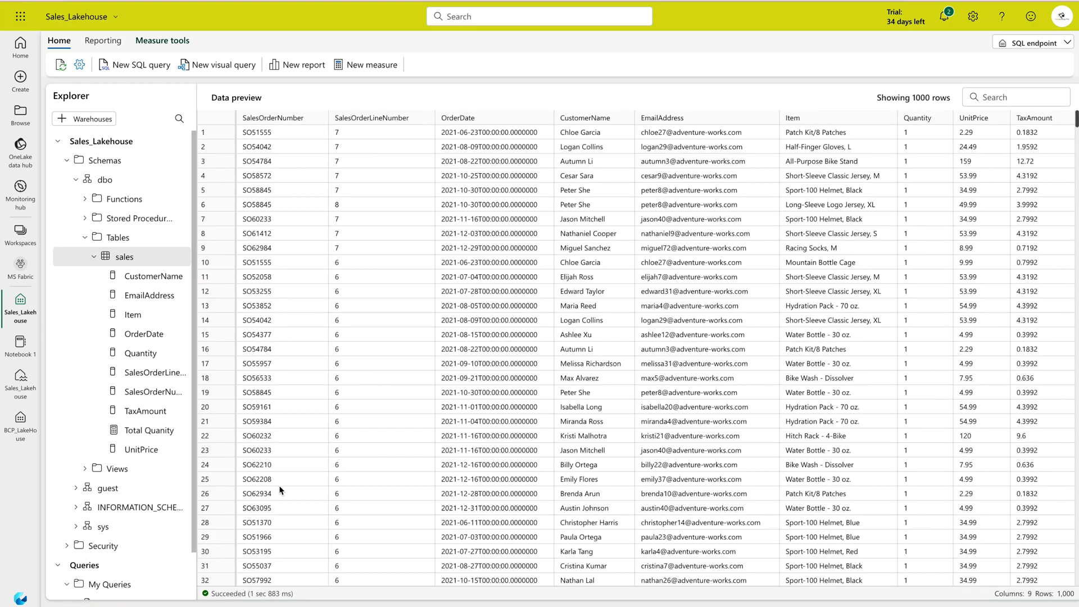
Switch Sales_Lakehouse from the SQL endpoint to the Lakehouse view and show the options for opening a notebook.
click(1052, 43)
click(1005, 71)
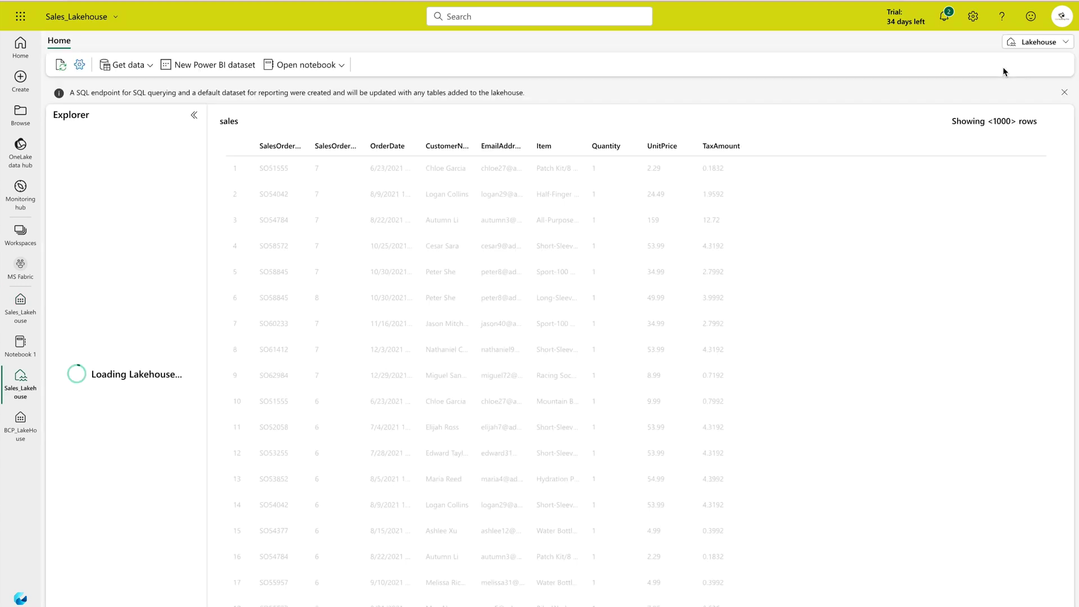
click(341, 66)
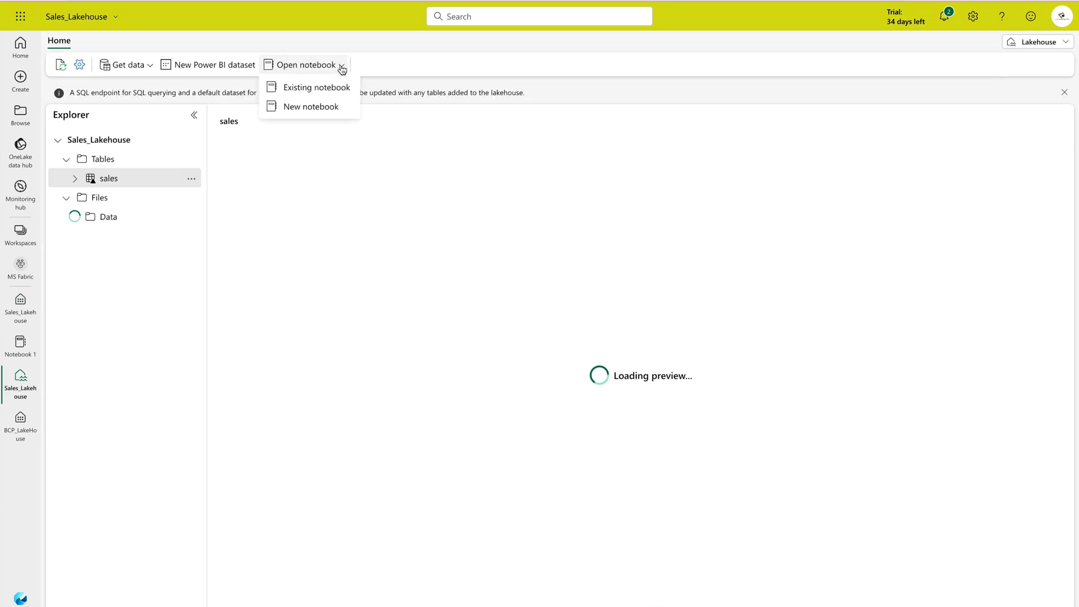